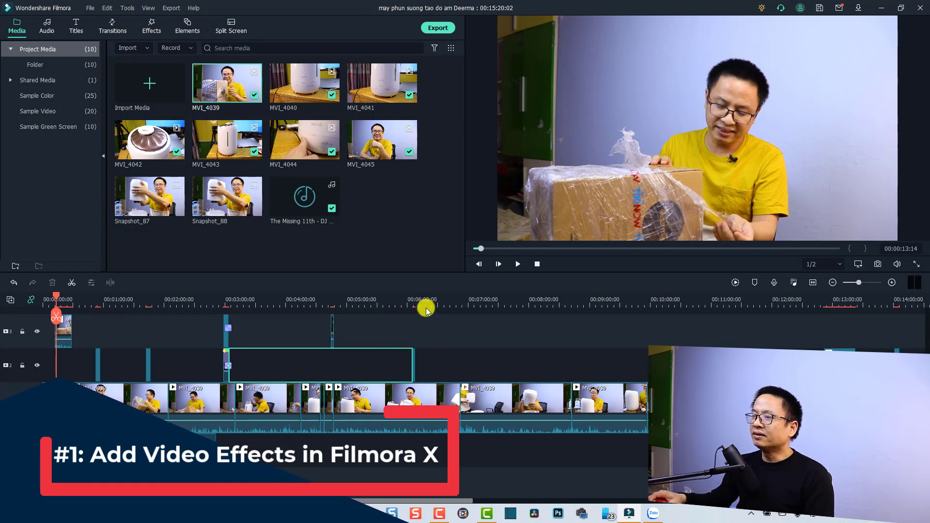
Ungroup all the clips on the timeline and select only the MVI_4039 clip under the playhead at about 00:07:20.
left_click(397, 299)
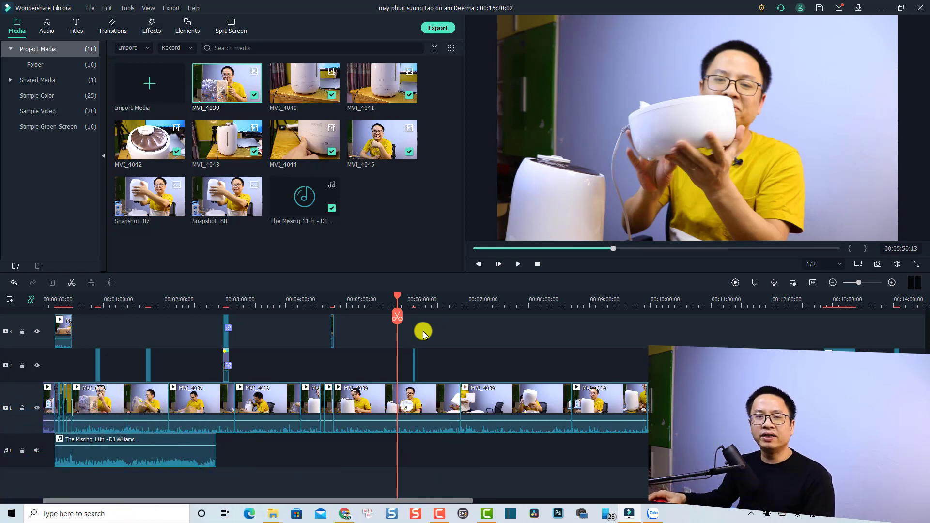
key("ctrl+a")
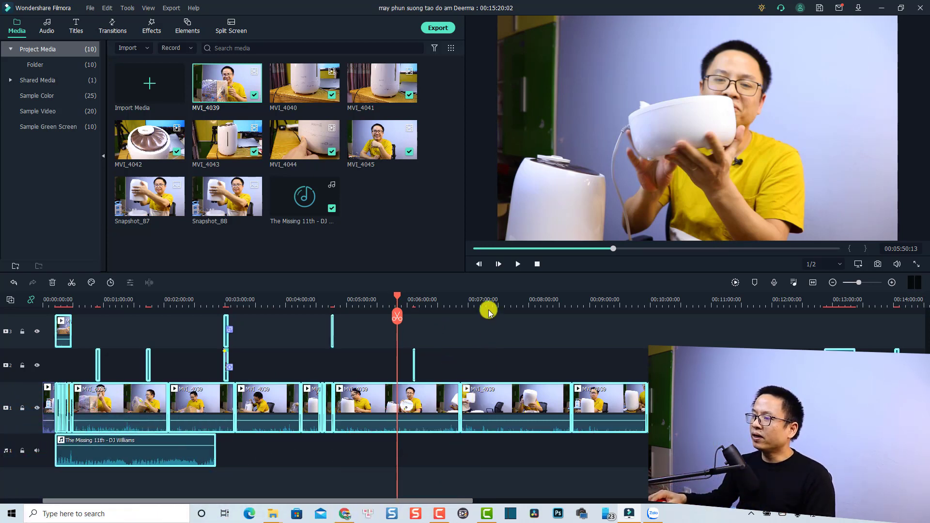
left_click(490, 303)
right_click(496, 401)
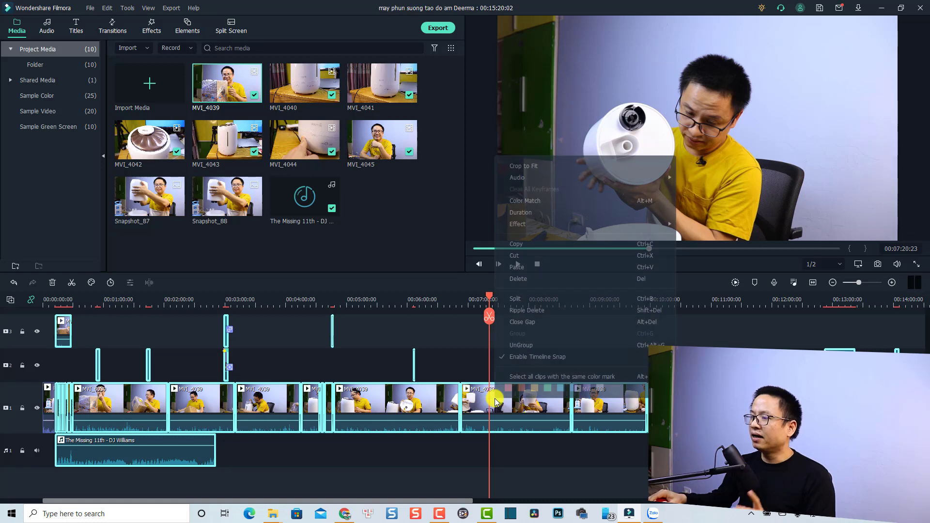
left_click(521, 345)
left_click(515, 368)
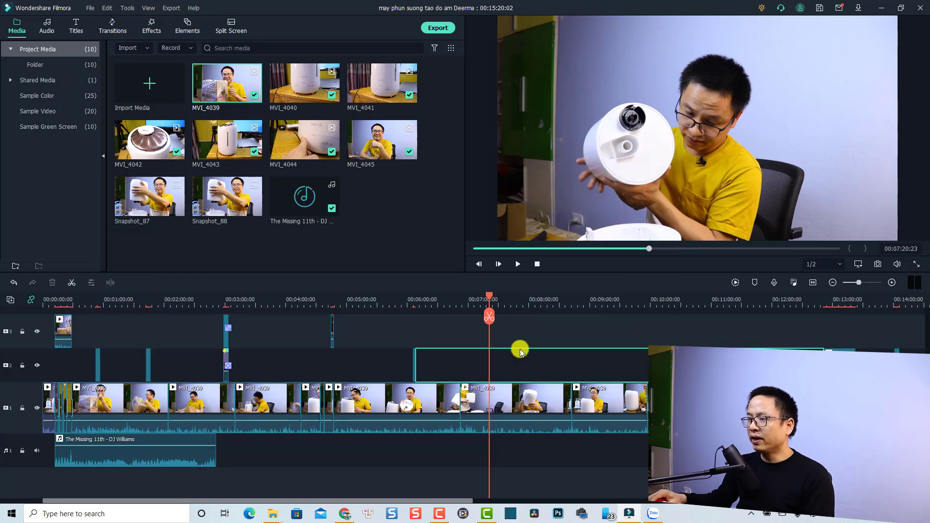
left_click(507, 397)
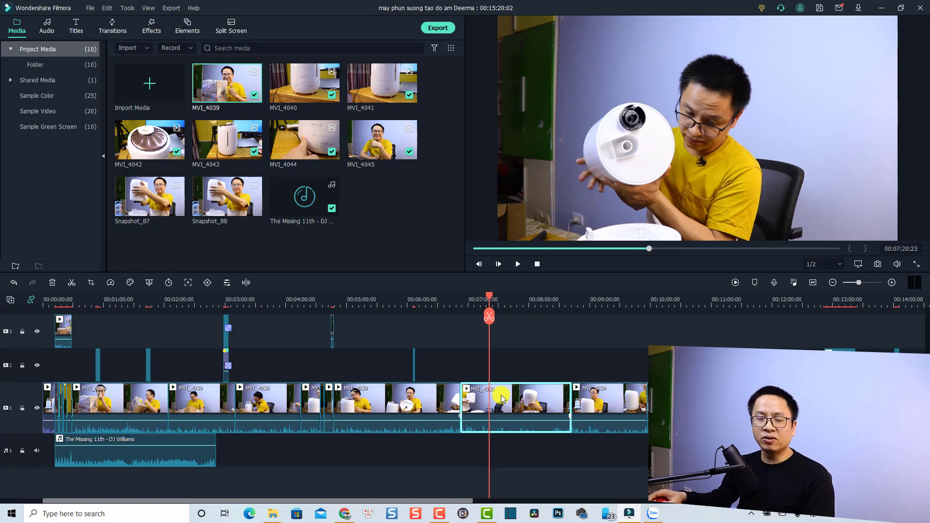
Examine the effects library's Favorites, Downloads, Recommended, Audio Effects, What's New and Christmas Holiday categories.
left_click(152, 29)
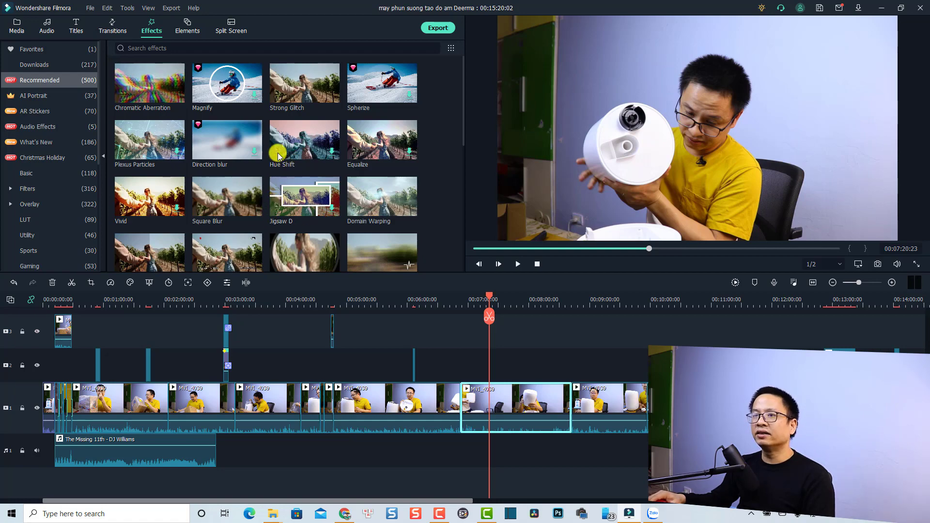
left_click(38, 50)
left_click(38, 64)
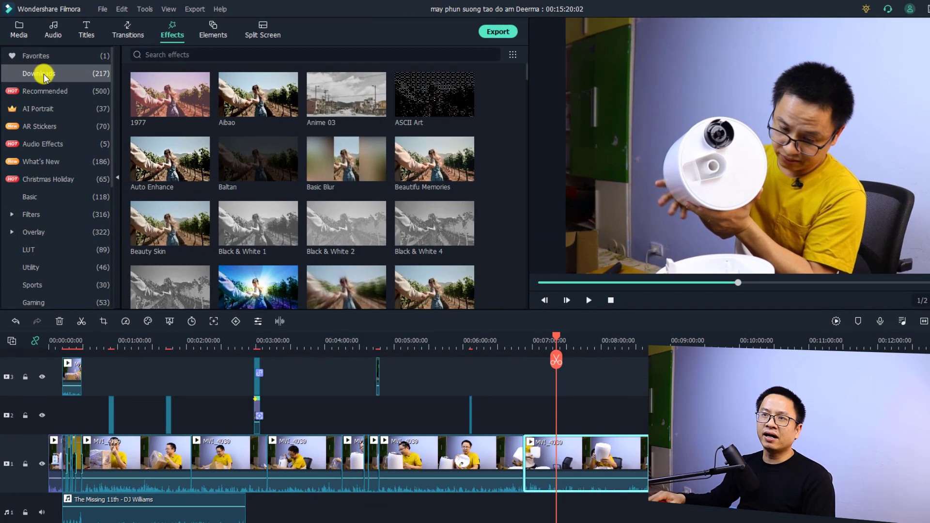
left_click(48, 93)
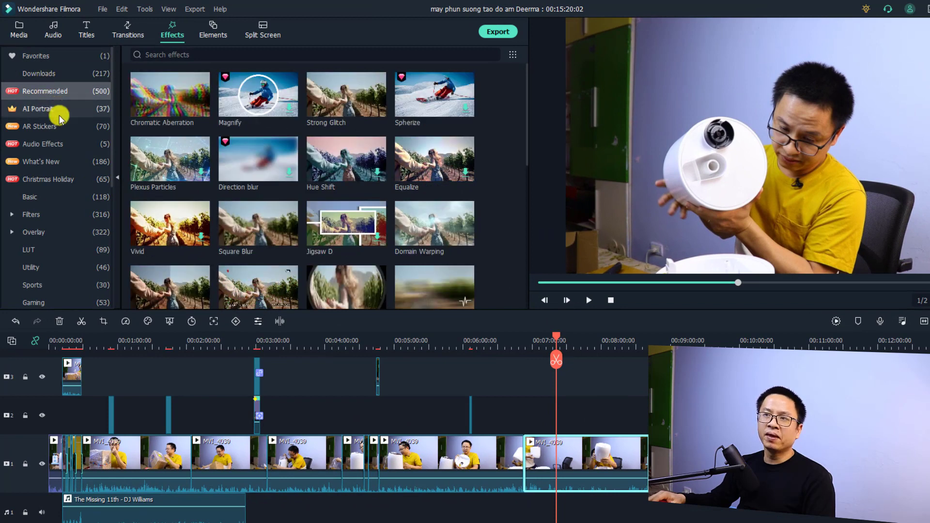
left_click(36, 145)
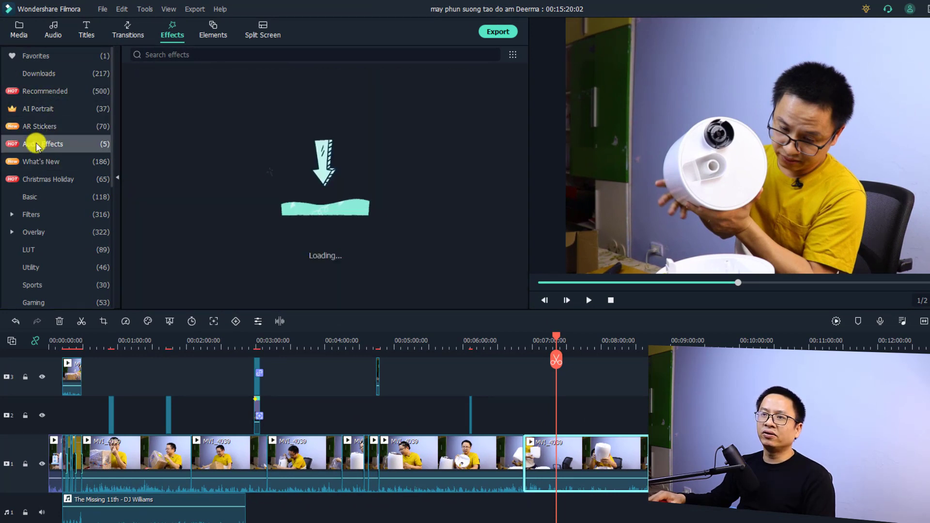
left_click(37, 161)
left_click(42, 179)
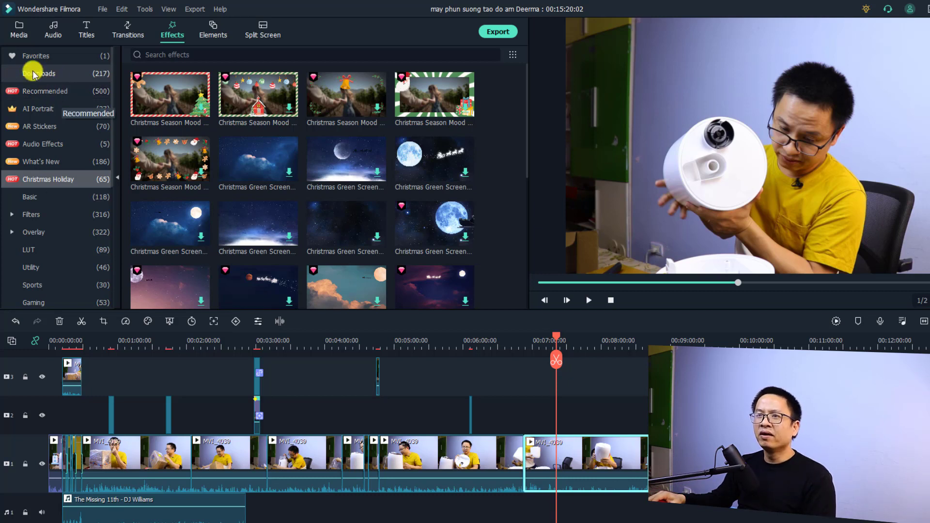
left_click(44, 58)
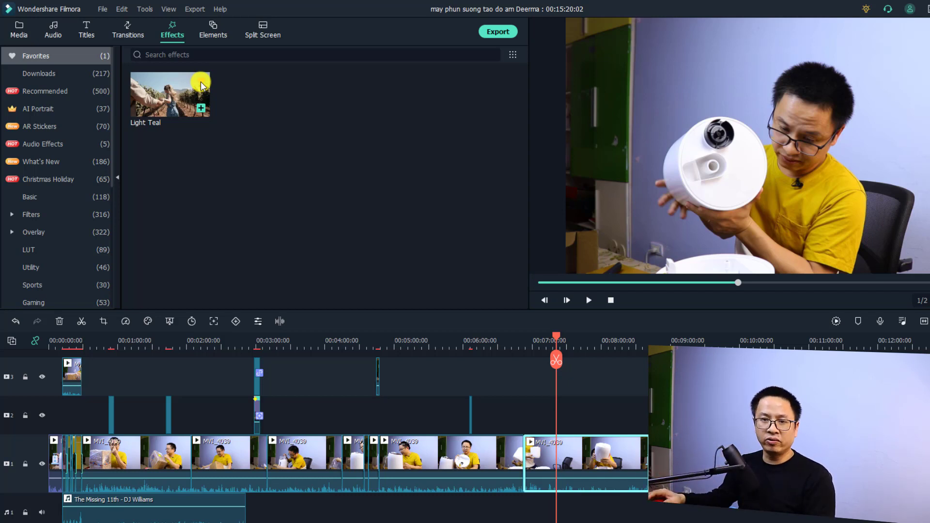
left_click(50, 76)
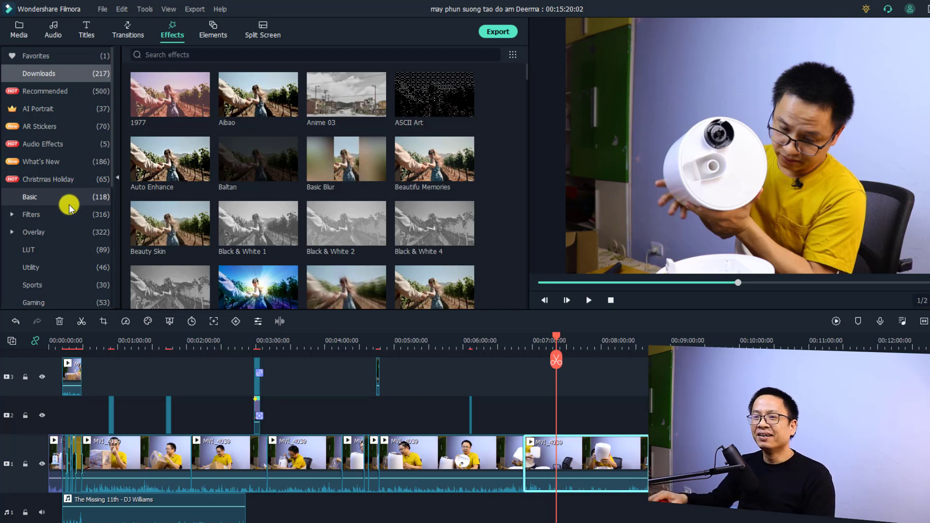
Examine the remaining effect categories, including Basic, the Filters subcategories and the Filmstock packs.
scroll(53, 206, "down", 3)
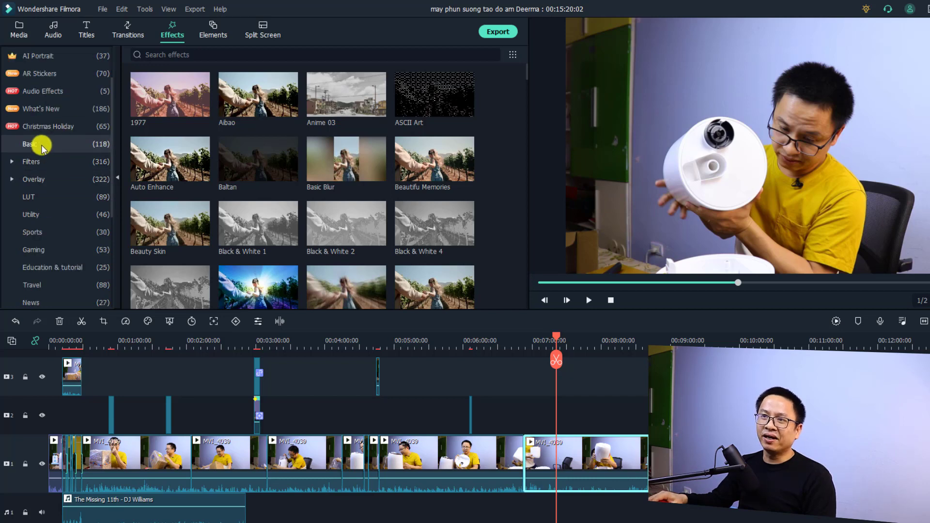
left_click(41, 145)
left_click(33, 162)
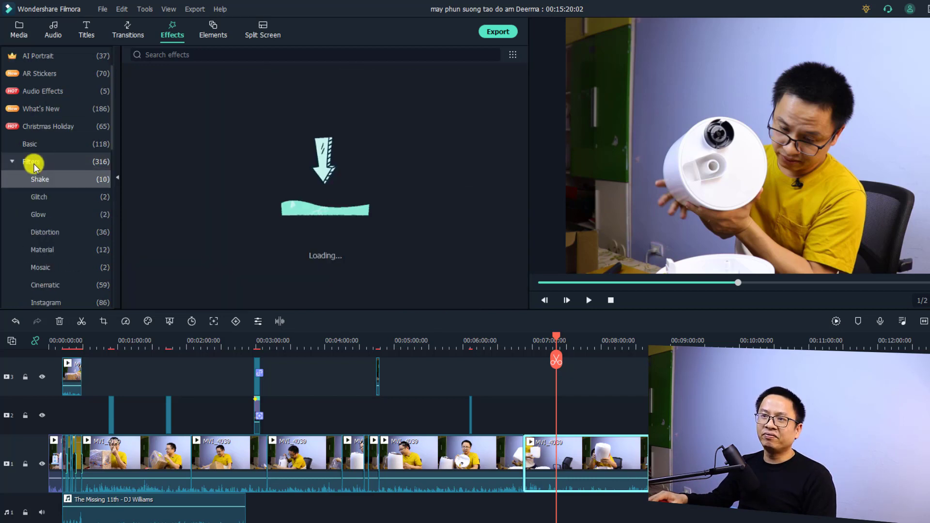
scroll(46, 263, "down", 9)
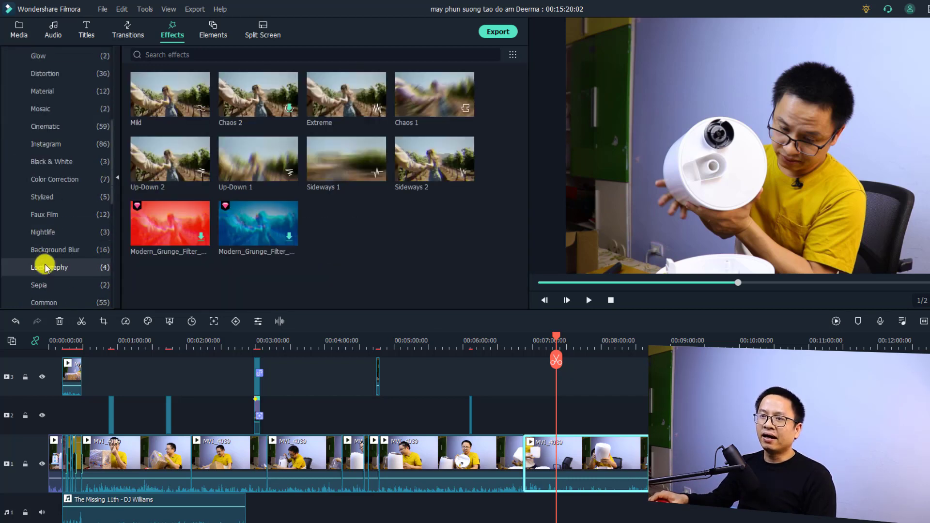
scroll(34, 286, "down", 9)
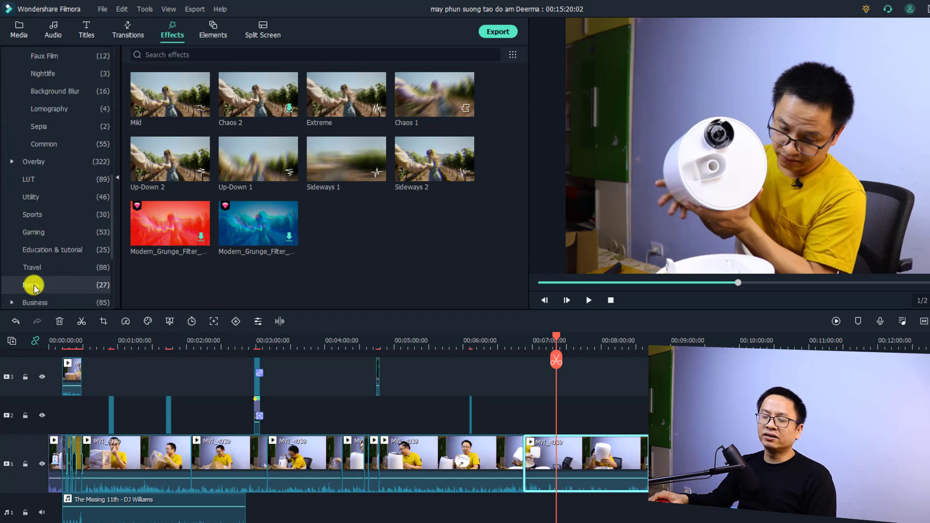
scroll(34, 286, "down", 8)
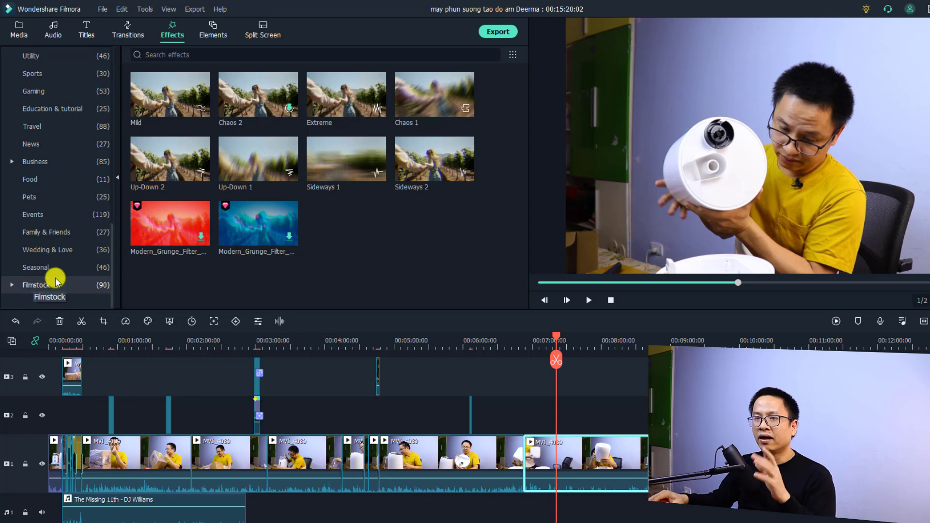
left_click(11, 286)
scroll(73, 247, "up", 3)
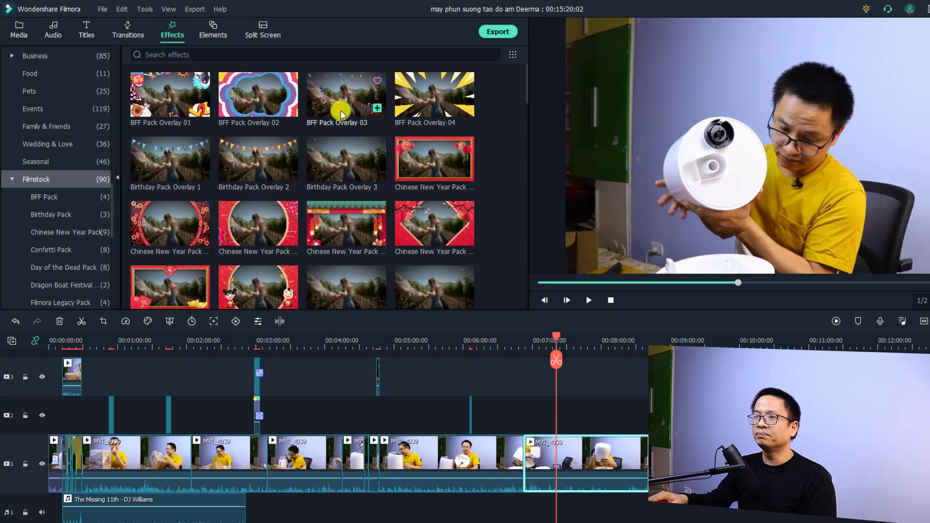
scroll(119, 150, "up", 3)
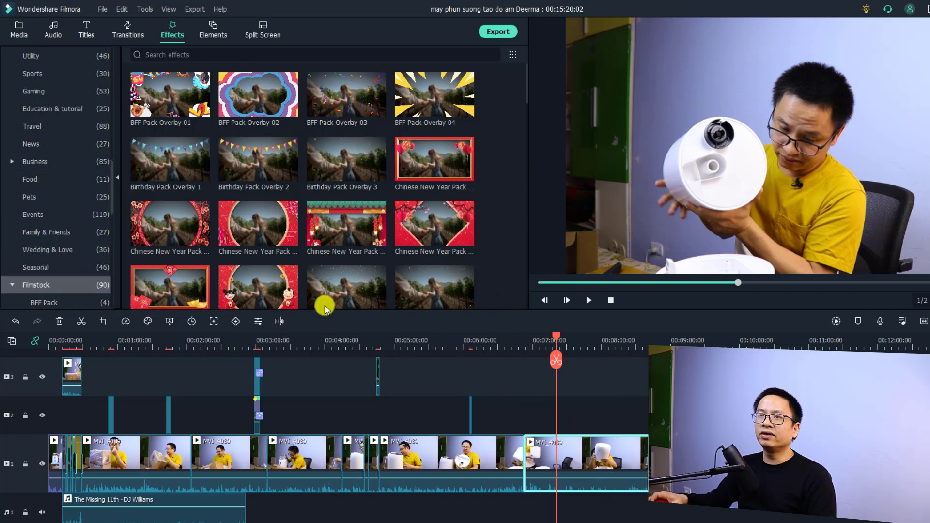
scroll(77, 116, "up", 2)
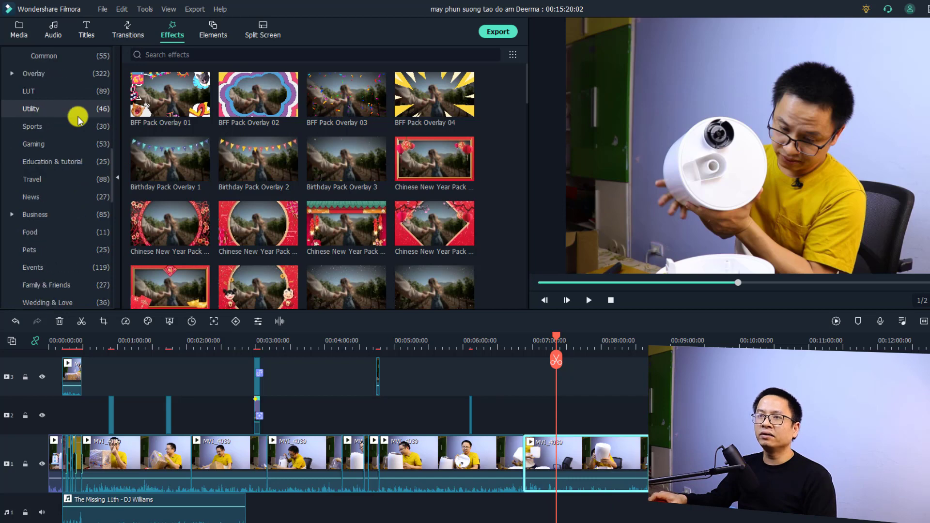
scroll(78, 119, "up", 10)
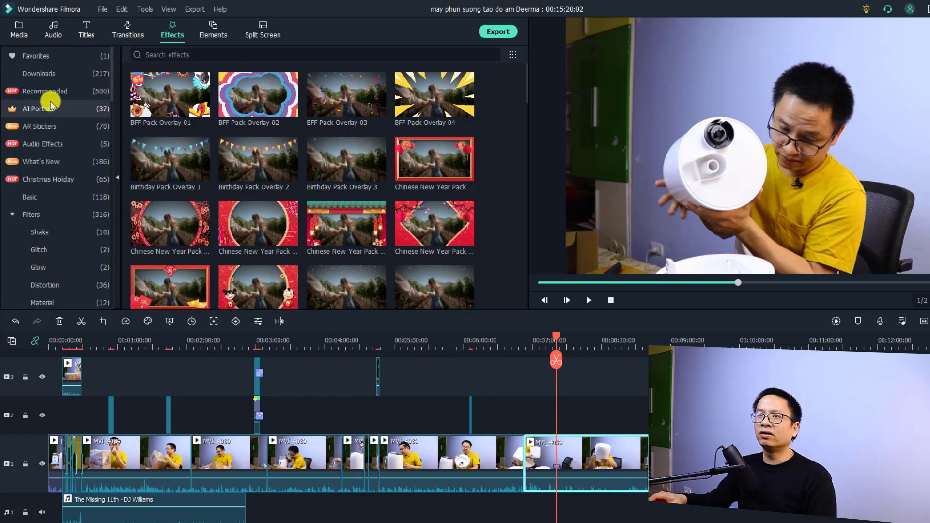
Apply the 1977 effect from the downloaded effects to the MVI_4039 clip at about 00:07:20 on the main video track.
left_click(39, 73)
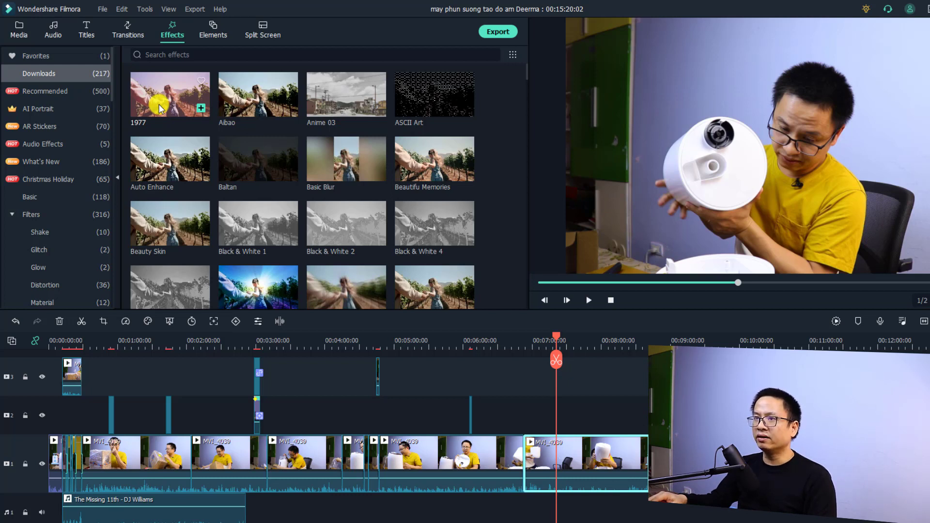
left_click_drag(159, 104, 499, 364)
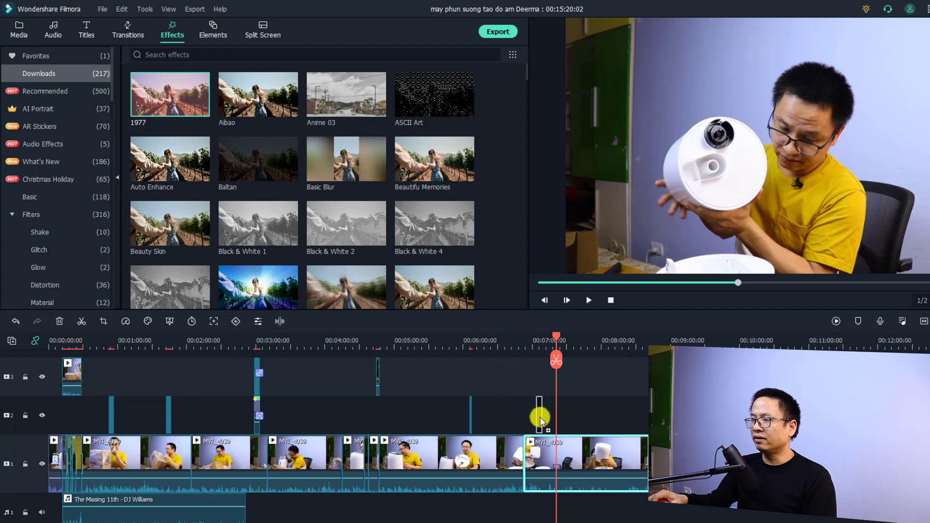
left_click_drag(541, 420, 559, 447)
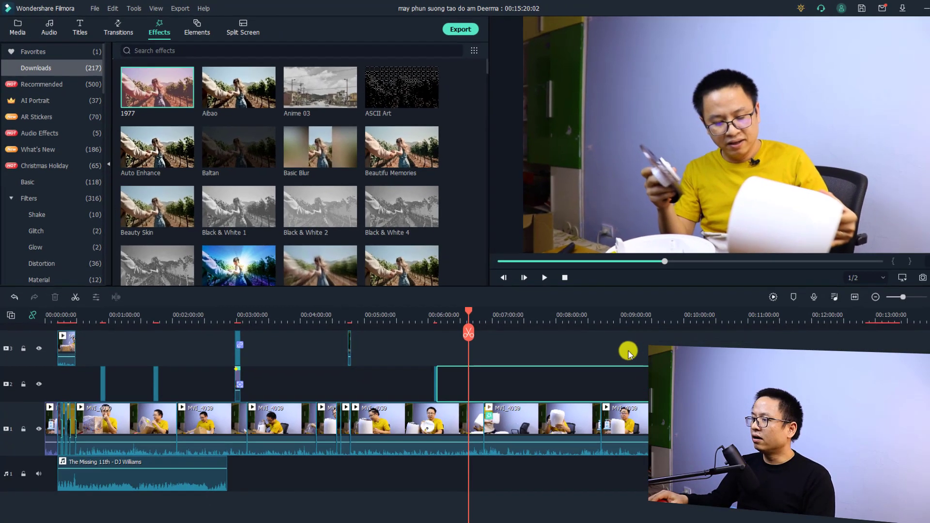
Mute the audio of the three neighbouring MVI_4039 clips around the playhead, including the one with the effect.
left_click_drag(682, 377, 487, 502)
left_click_drag(427, 442, 428, 442)
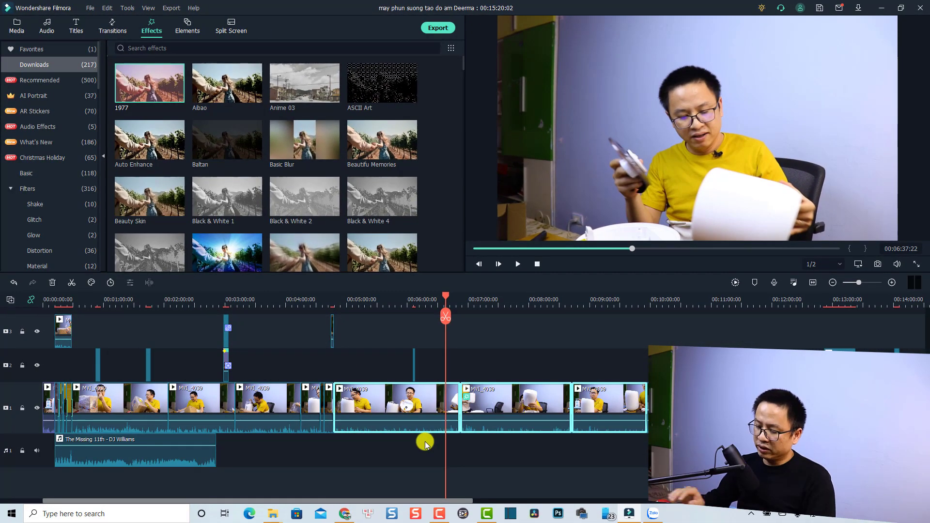
left_click(491, 367)
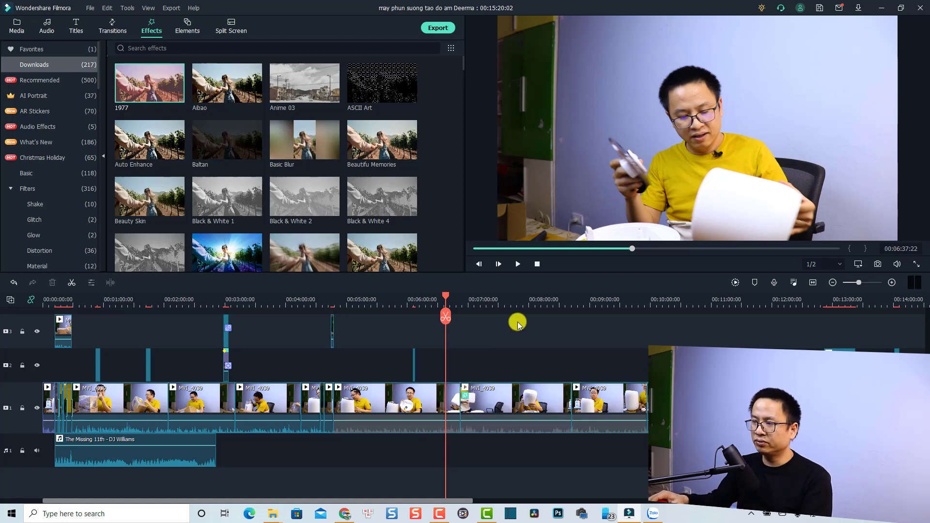
Play the timeline across the cut into the clip with the 1977 effect to compare the footage before and after it.
key("space")
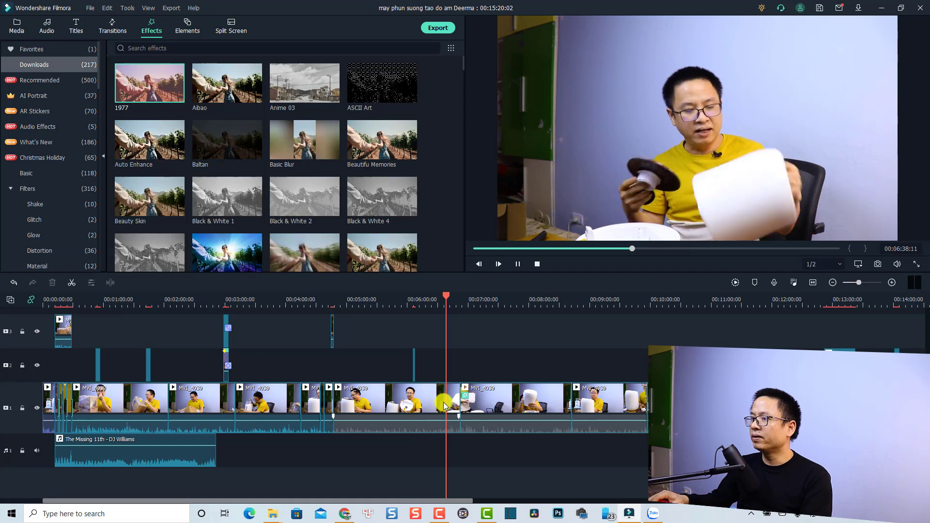
left_click(450, 299)
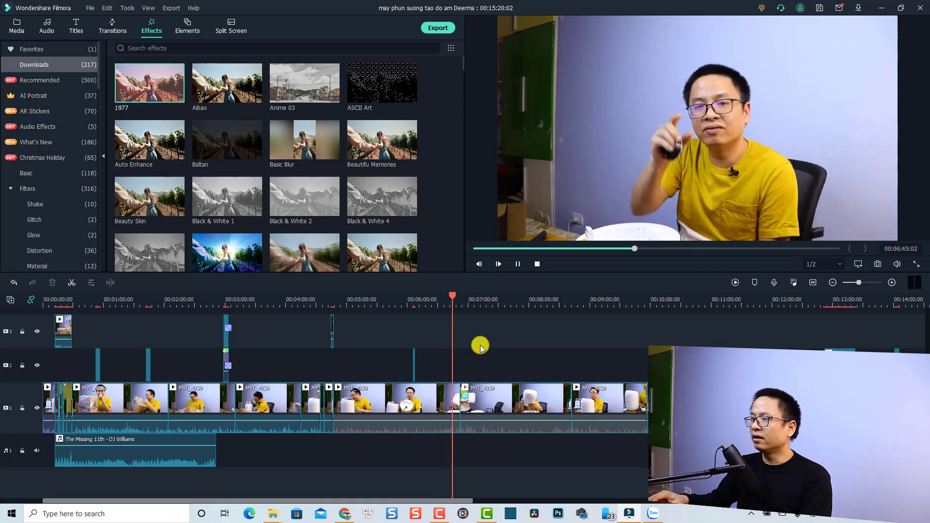
left_click_drag(458, 299, 458, 300)
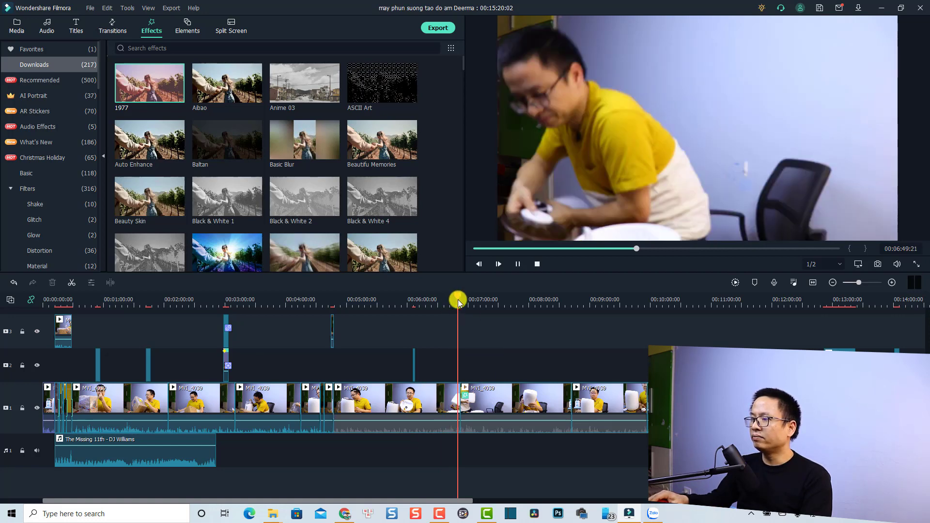
key("space")
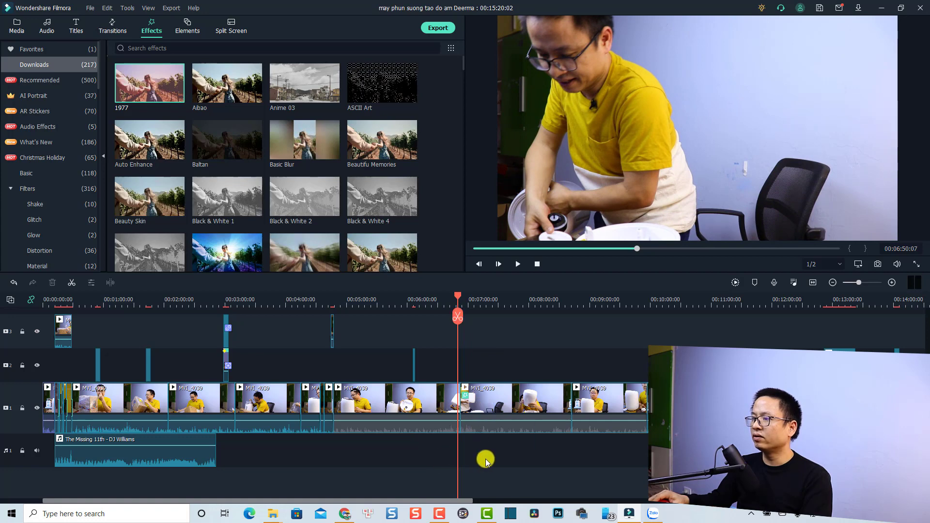
key("space")
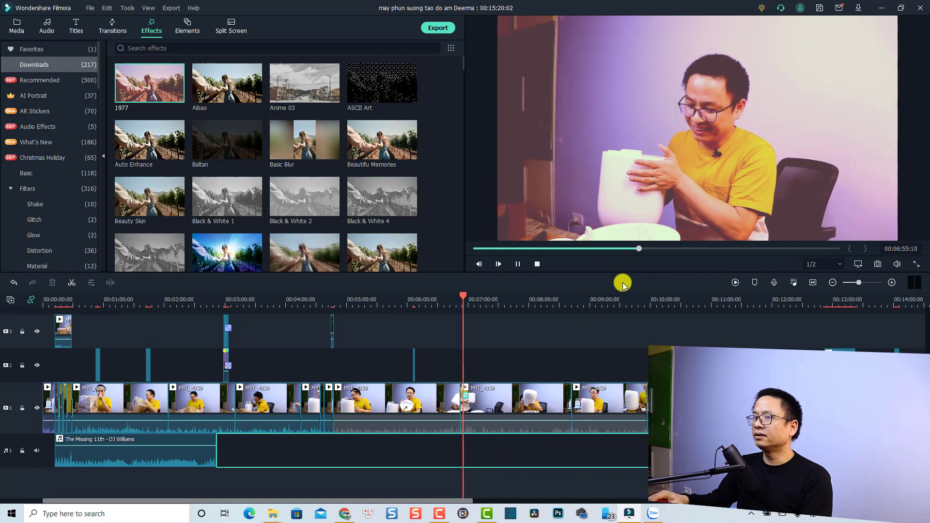
key("space")
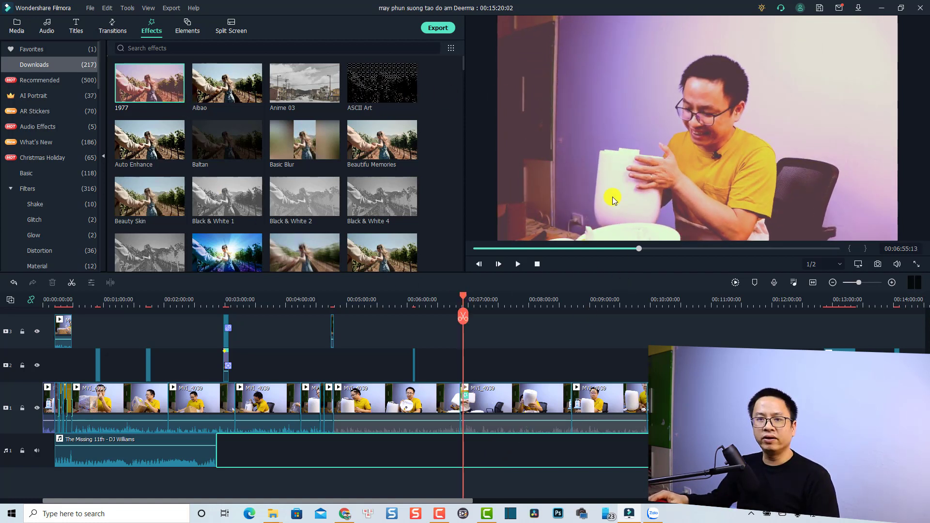
Place the playhead at about 00:07:22 in the clip with the 1977 effect and open that effect's Alpha setting.
left_click(491, 301)
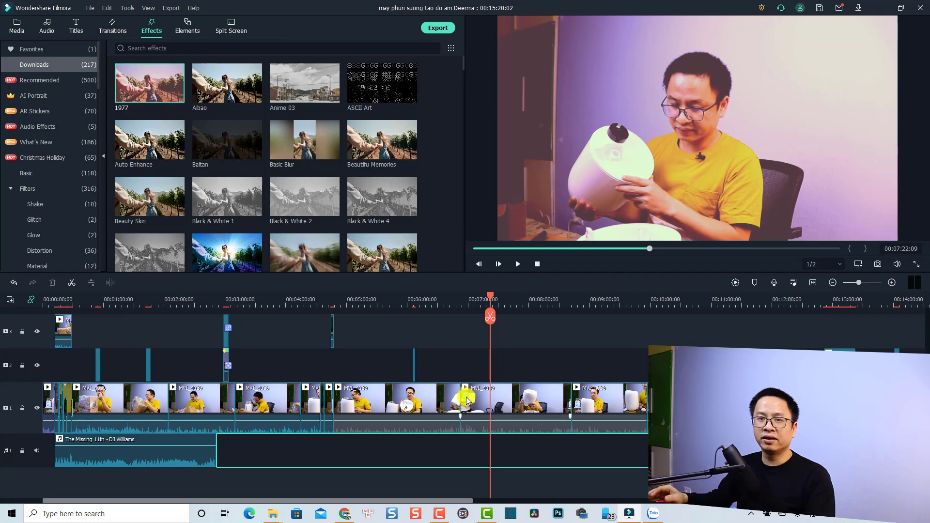
double_click(495, 402)
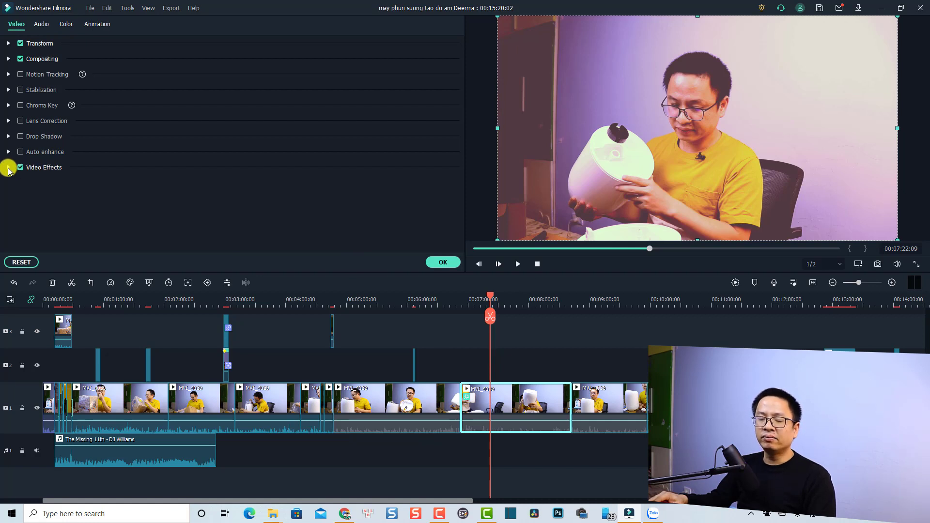
left_click(8, 168)
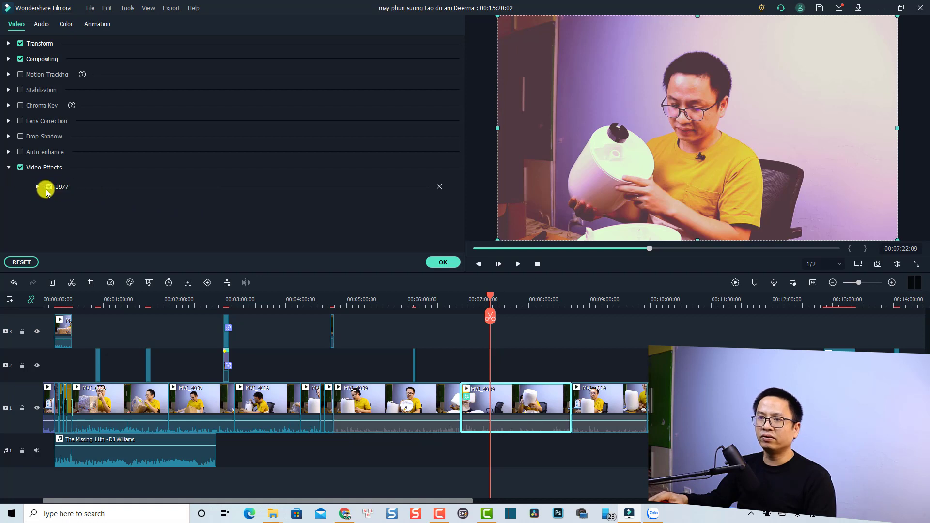
left_click(38, 186)
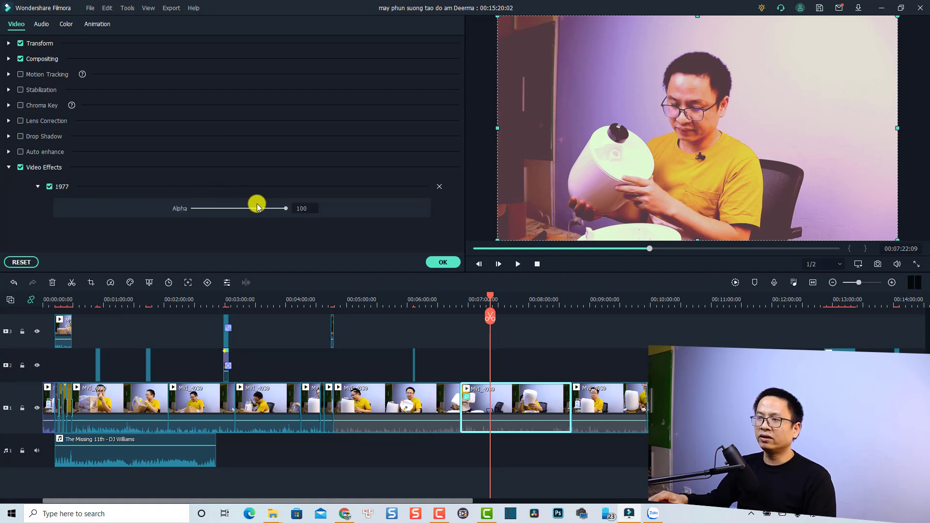
mouse_move(286, 212)
left_mouse_down()
mouse_move(208, 210)
mouse_move(289, 214)
left_mouse_up()
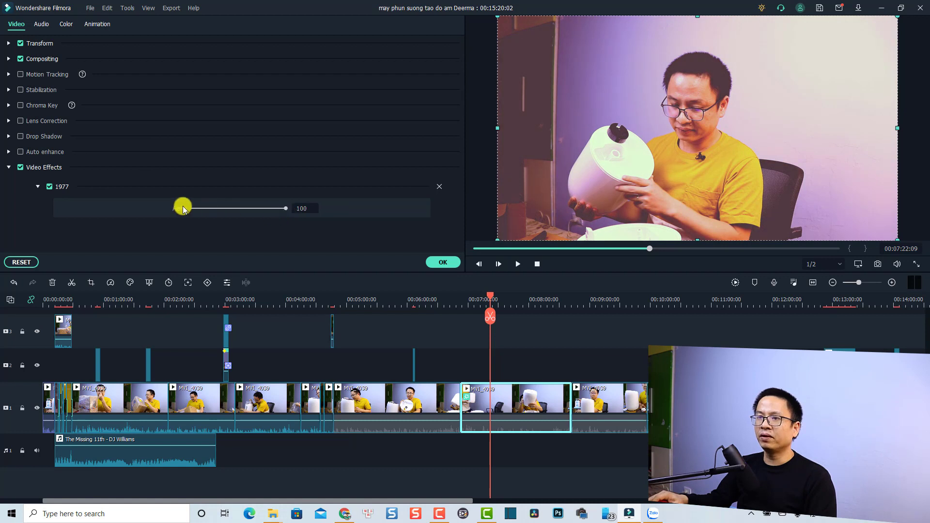
Disable and re-enable the 1977 effect to compare the picture, and confirm the clip's settings.
left_click(50, 186)
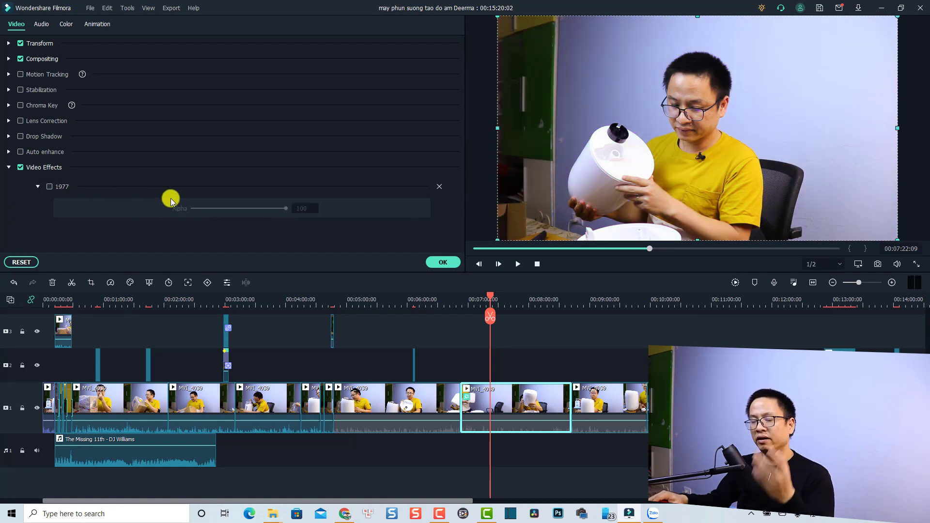
left_click(50, 187)
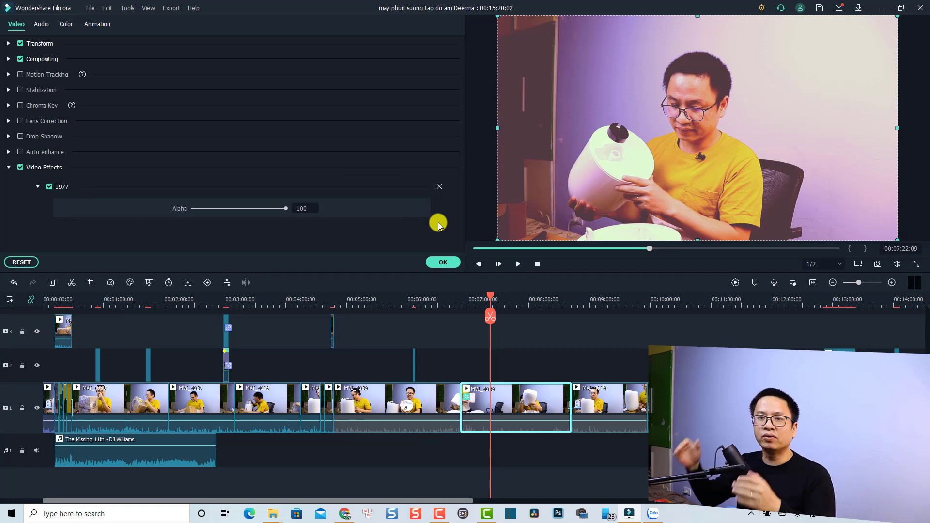
left_click(443, 262)
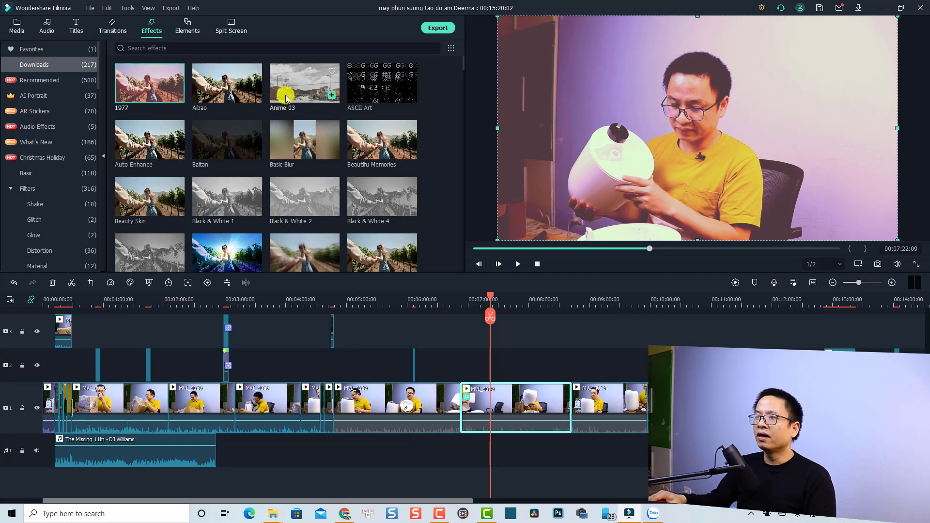
Add the Anime 03, Blue Explosion and Blur 2 effects to the same MVI_4039 clip on the main video track.
left_click_drag(286, 97, 489, 391)
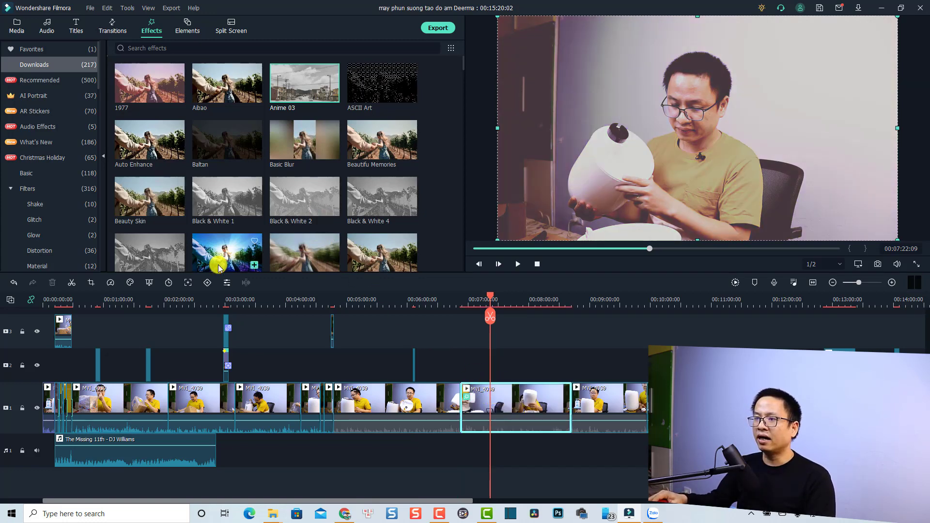
left_click_drag(218, 264, 488, 397)
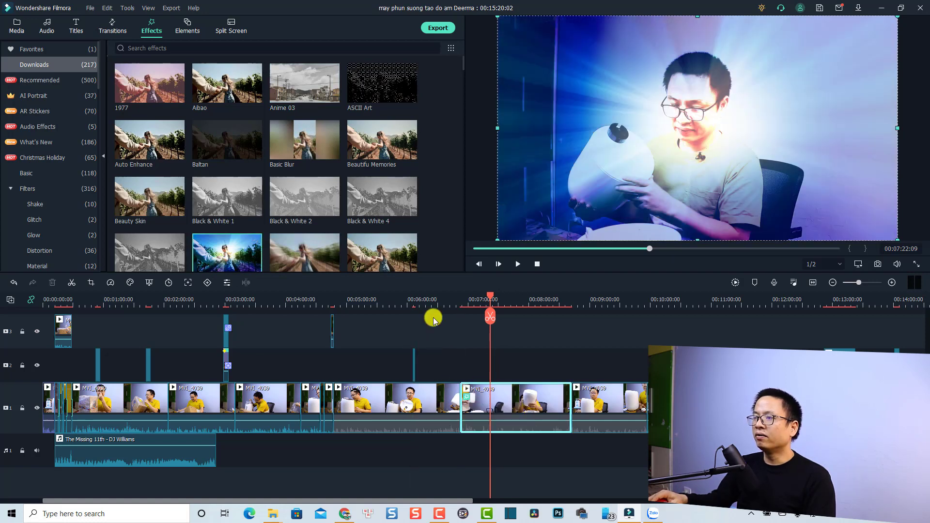
left_click_drag(368, 265, 512, 379)
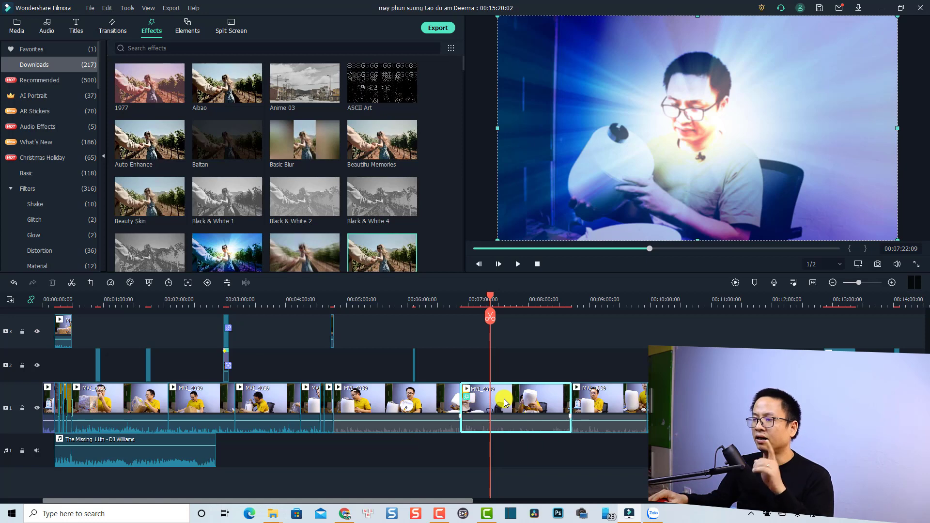
Examine the Alpha settings of the clip's four stacked effects: 1977, Anime 03, Blue Explosion and Blur 2.
double_click(504, 402)
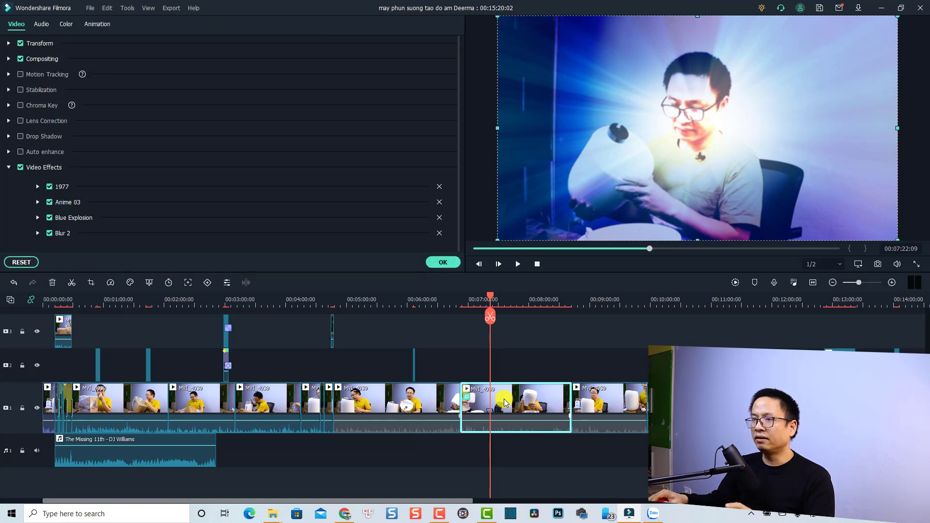
left_click(38, 234)
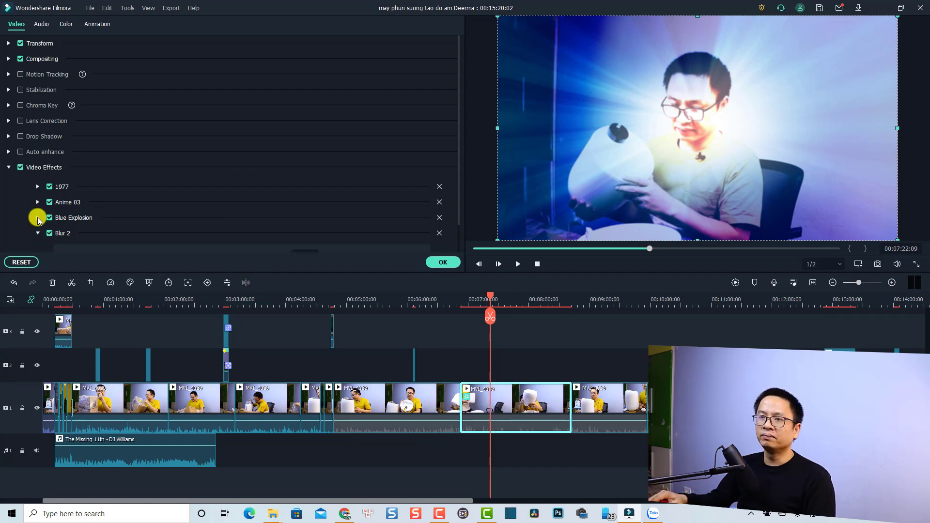
left_click(37, 218)
left_click(37, 203)
left_click(38, 186)
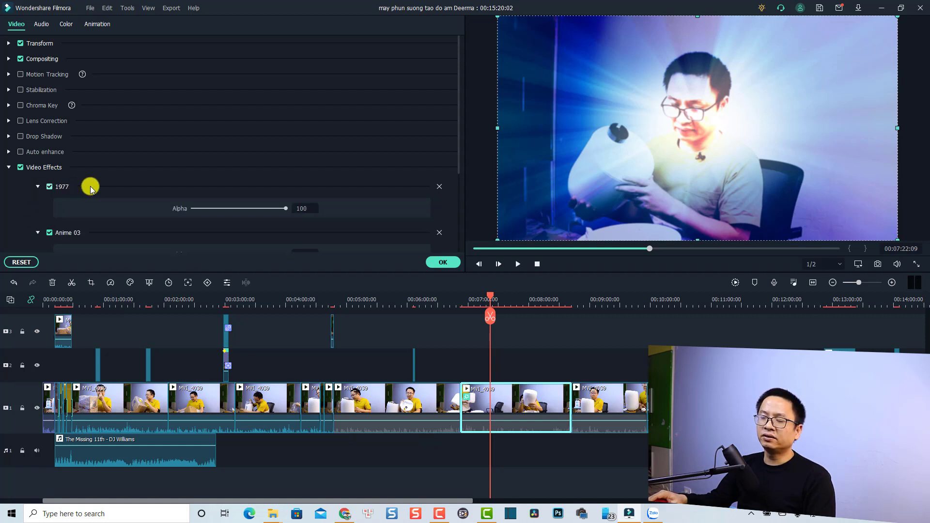
scroll(224, 197, "down", 1)
scroll(230, 190, "down", 3)
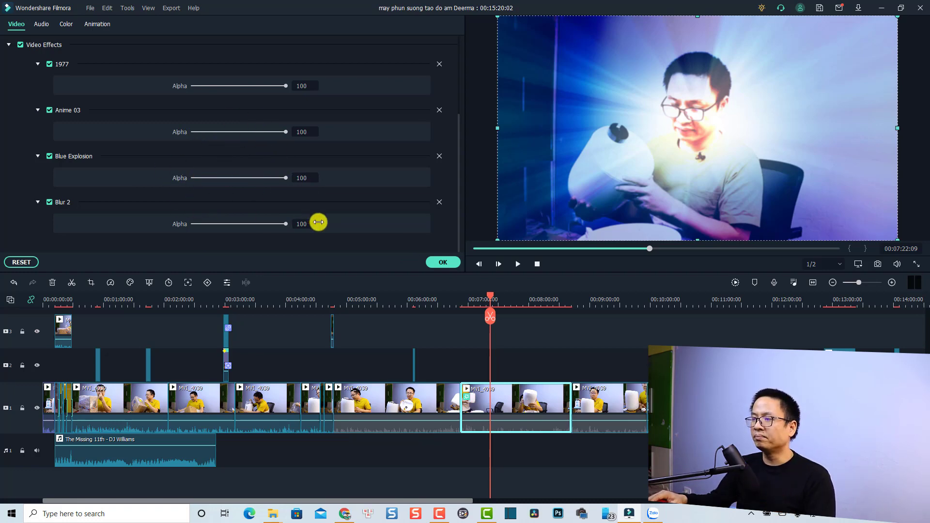
left_click(442, 262)
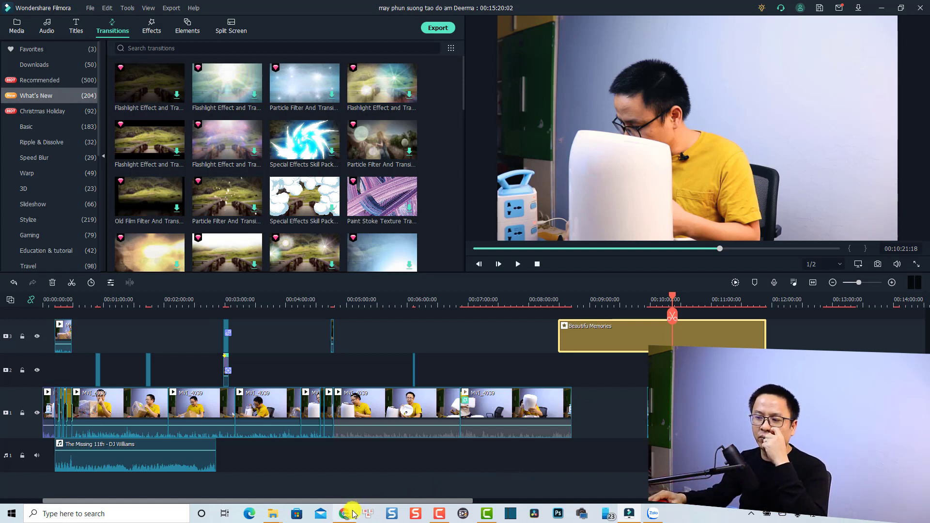
Switch to Chrome and examine the Free, Premium and Standard annual plans on the Filmstock pricing page.
mouse_move(347, 519)
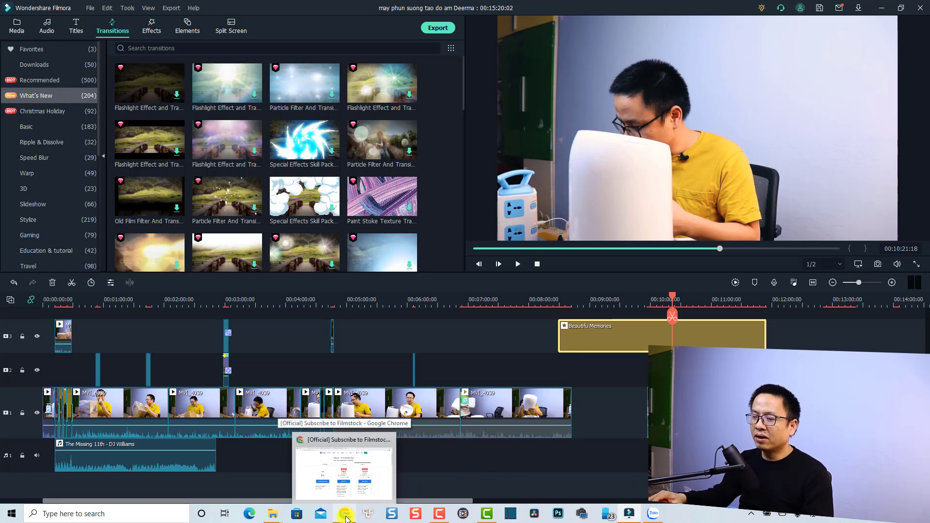
left_click(347, 519)
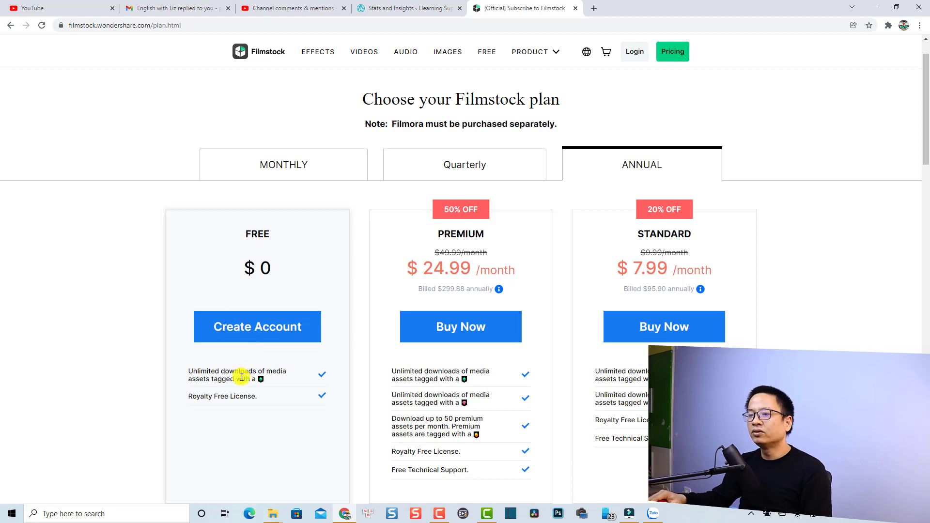
scroll(243, 378, "up", 1)
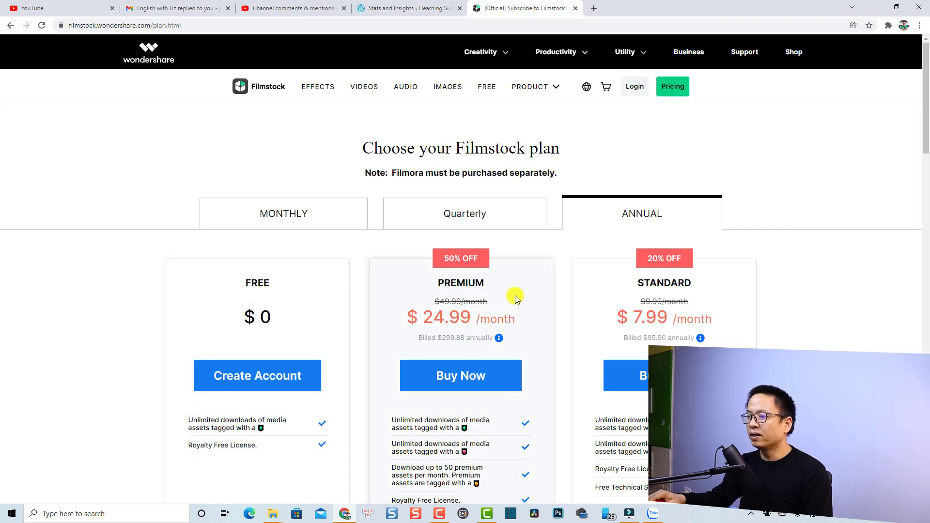
scroll(466, 439, "down", 2)
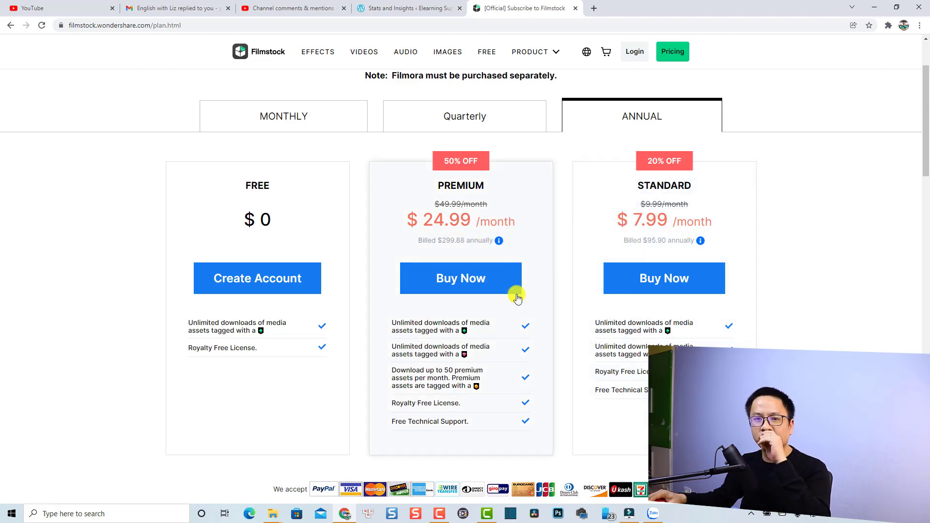
Return to Filmora and filter the Recommended video effects to show only Free ones.
key("alt+Tab")
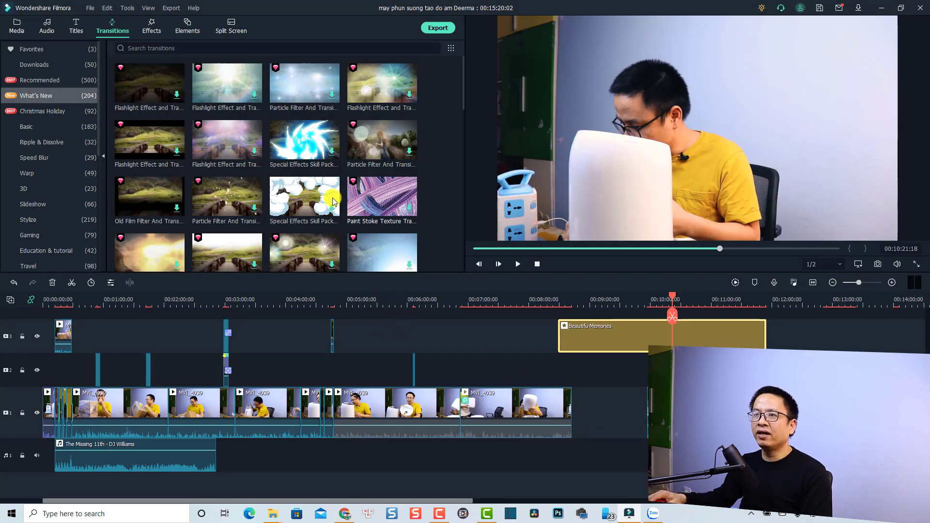
left_click(150, 27)
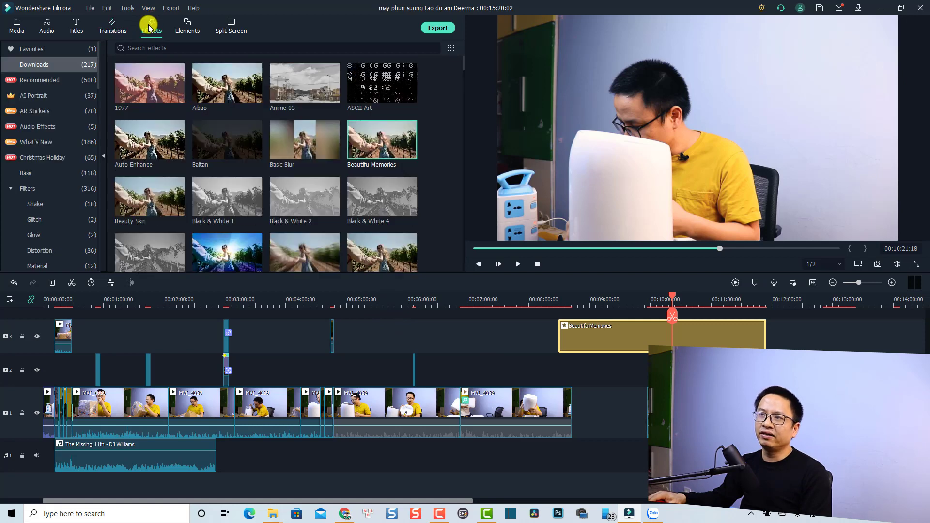
left_click(38, 82)
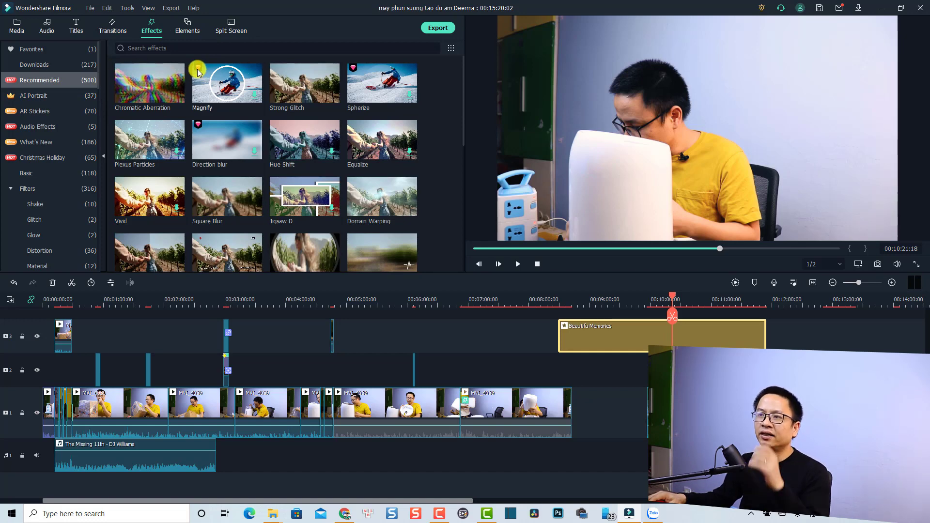
scroll(339, 162, "down", 10)
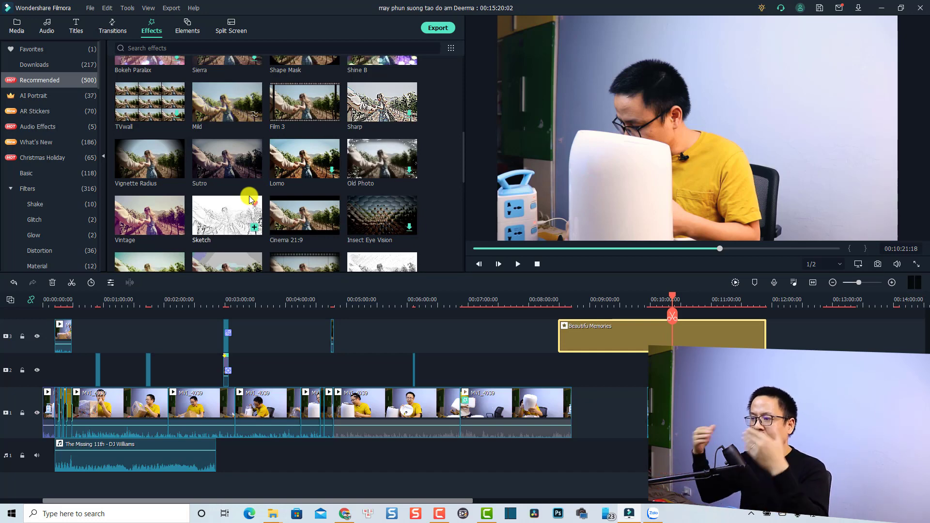
scroll(245, 184, "up", 5)
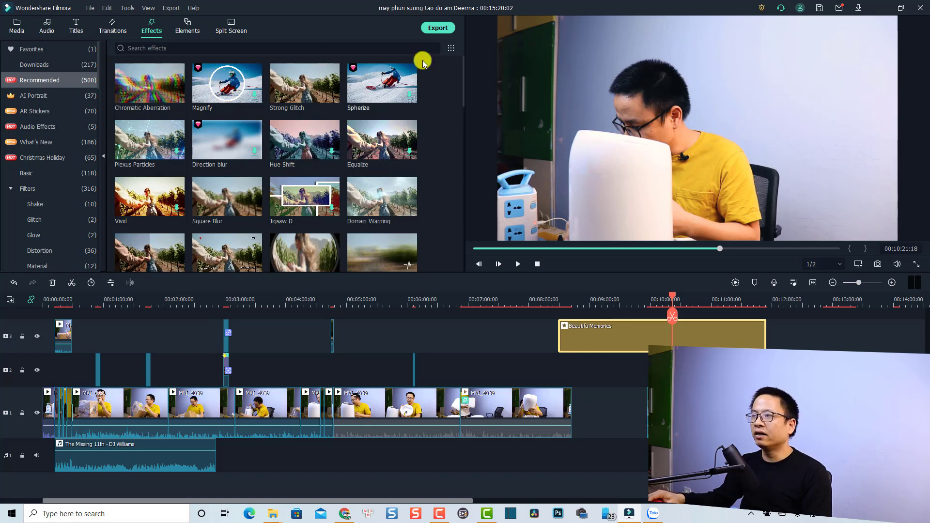
left_click(451, 48)
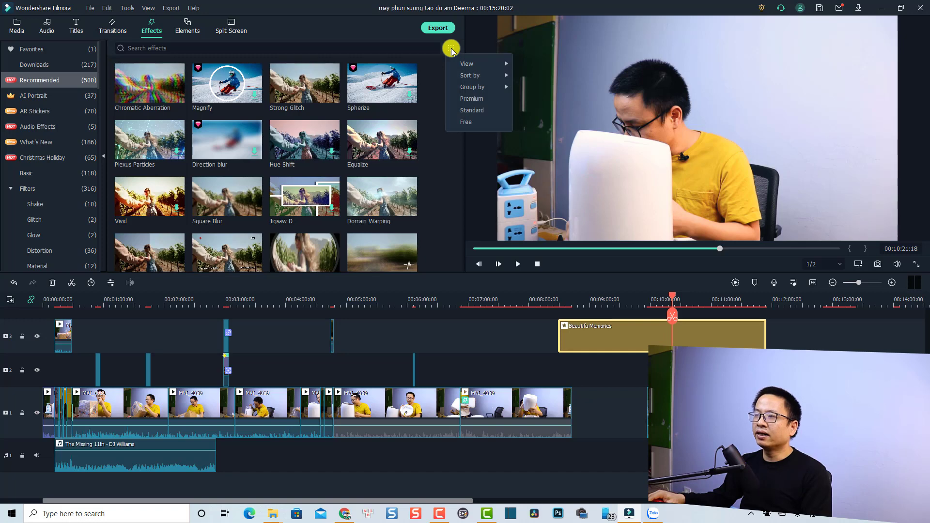
left_click(462, 123)
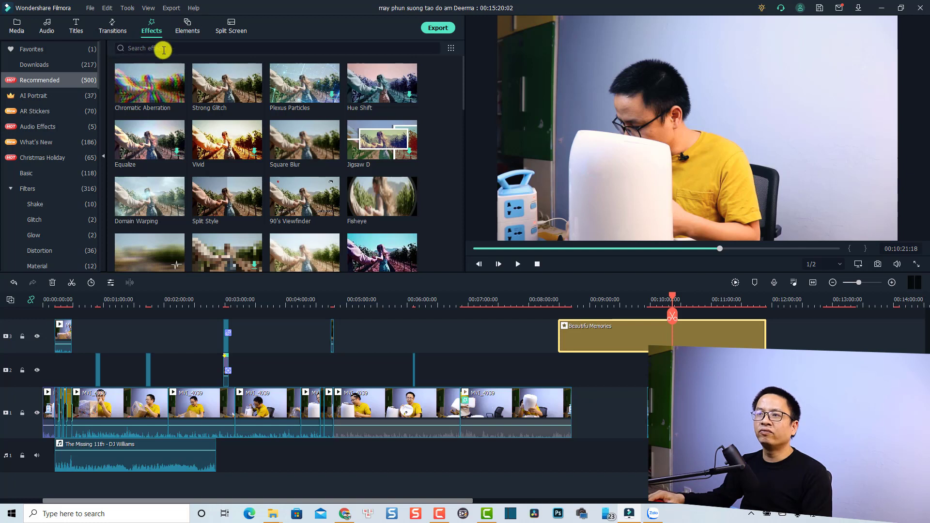
Filter the Recommended elements to Free and look through them, and change the filter to Standard.
left_click(185, 30)
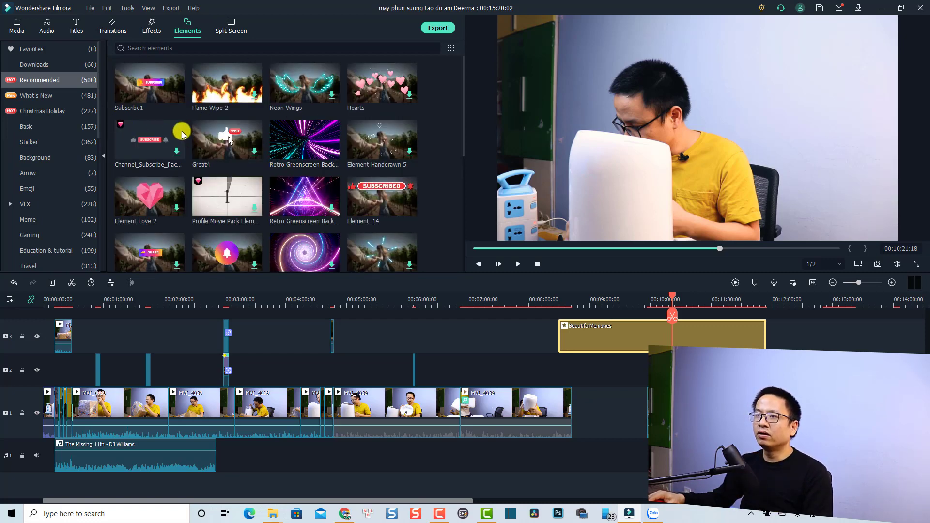
left_click(451, 48)
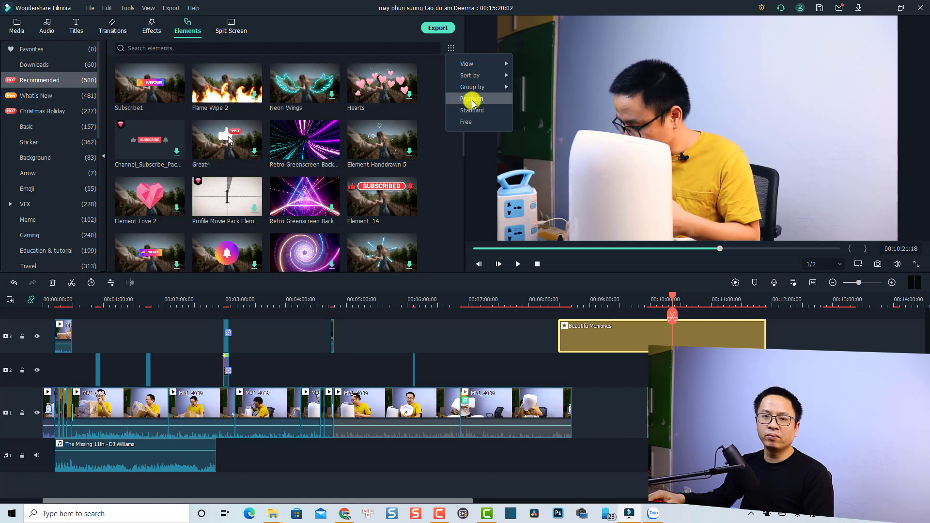
left_click(452, 123)
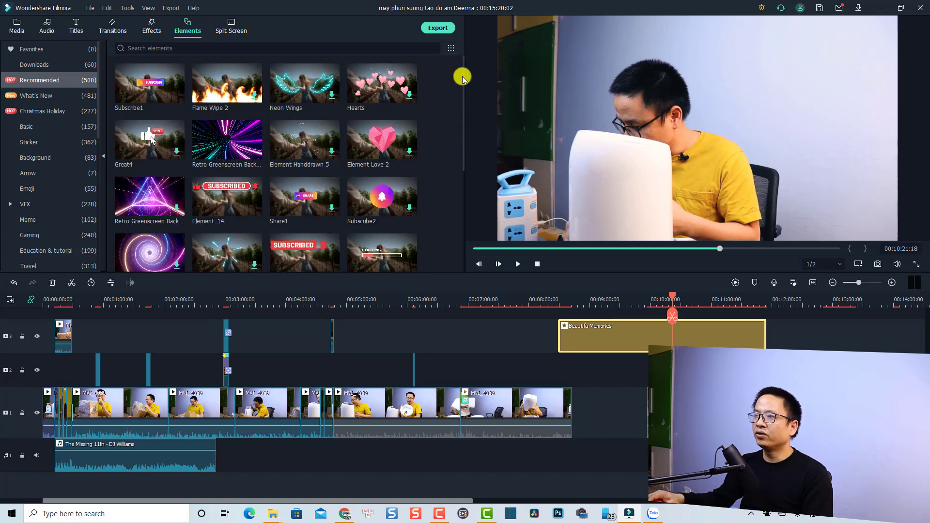
left_click_drag(463, 78, 452, 141)
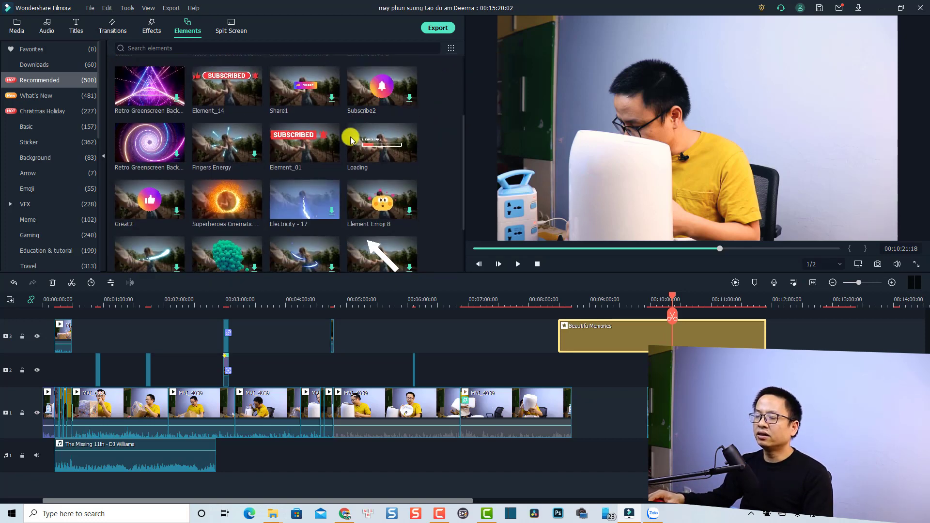
mouse_move(347, 141)
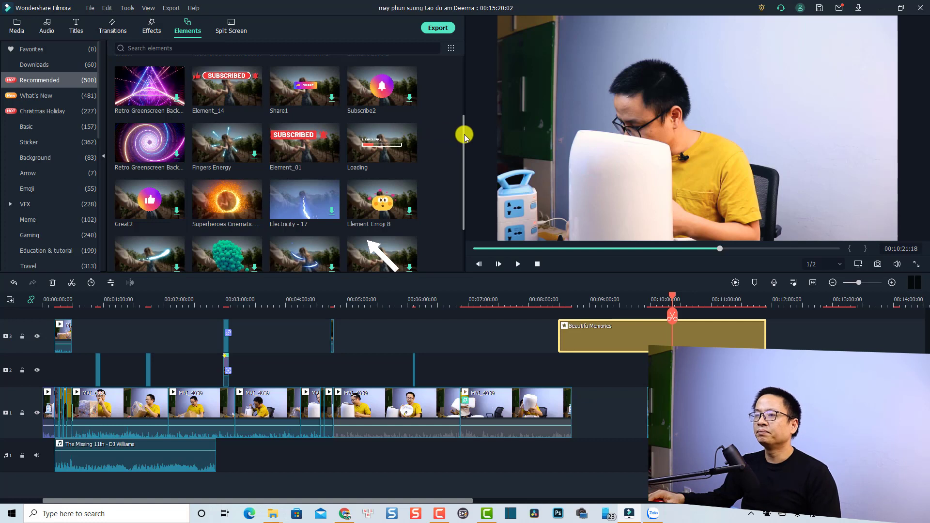
left_click_drag(465, 136, 461, 174)
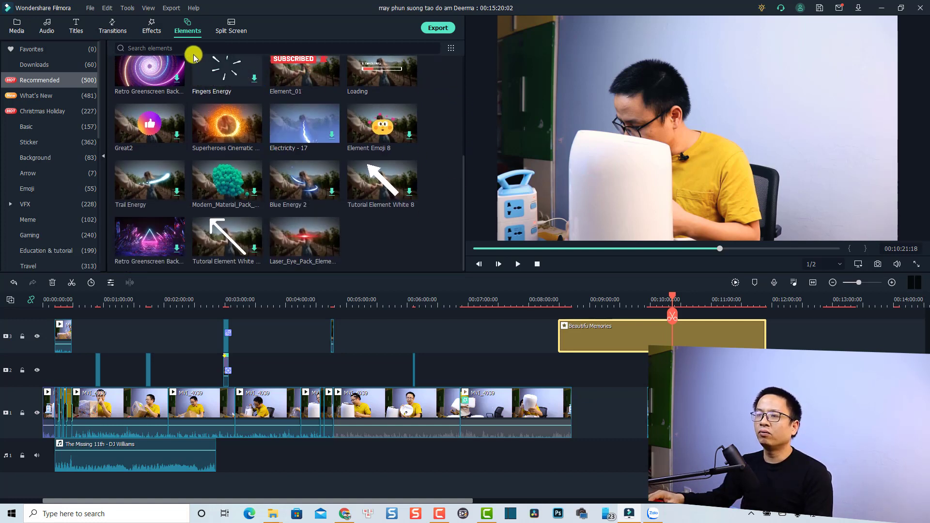
left_click(451, 48)
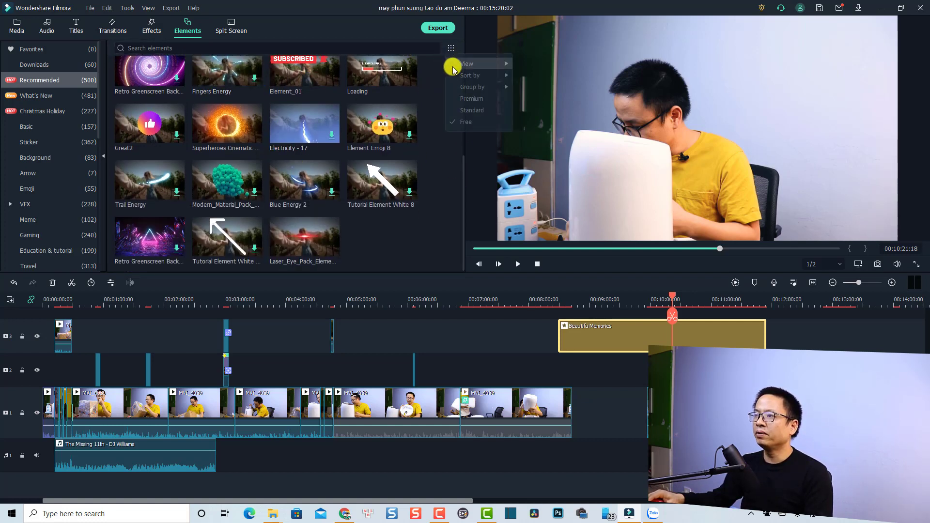
left_click(455, 110)
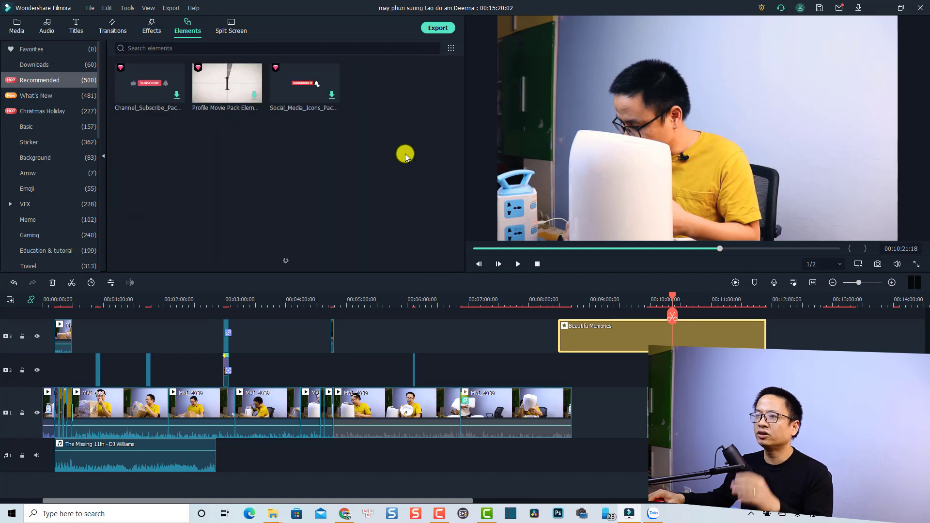
Try to place the third element, from the Social Media Icons Pack, on the timeline's top video track near 00:05:46.
left_click_drag(306, 93, 395, 328)
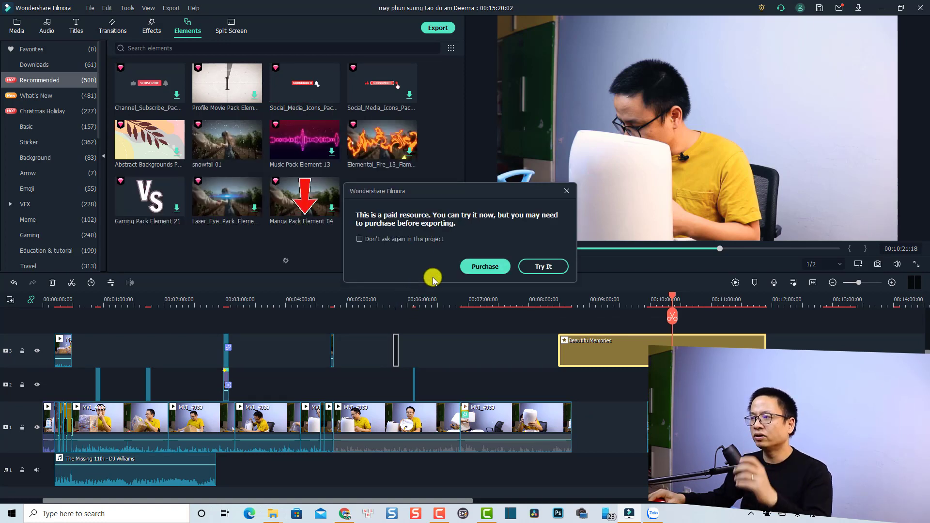
scroll(395, 330, "up", 1)
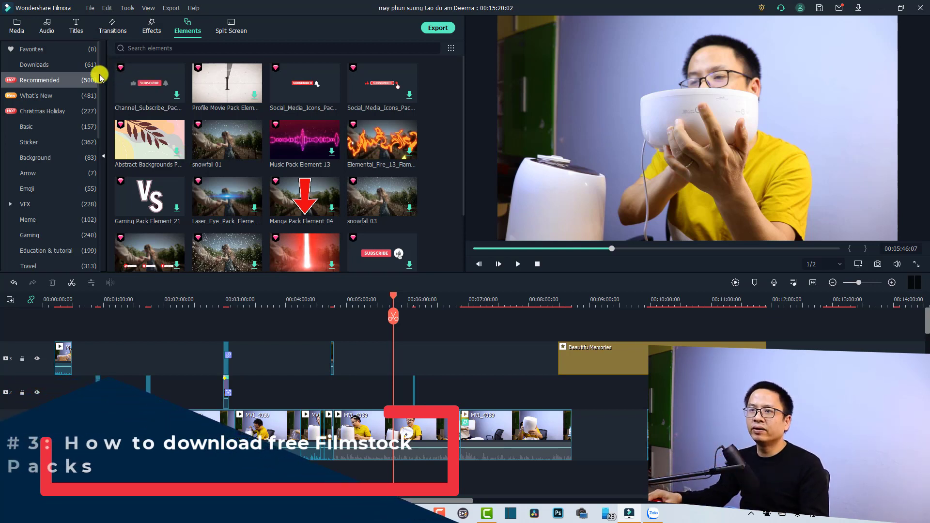
Expand the Filmstock category of the elements, select its Animated Emoji Pack and change the plan filter.
left_click_drag(98, 75, 76, 250)
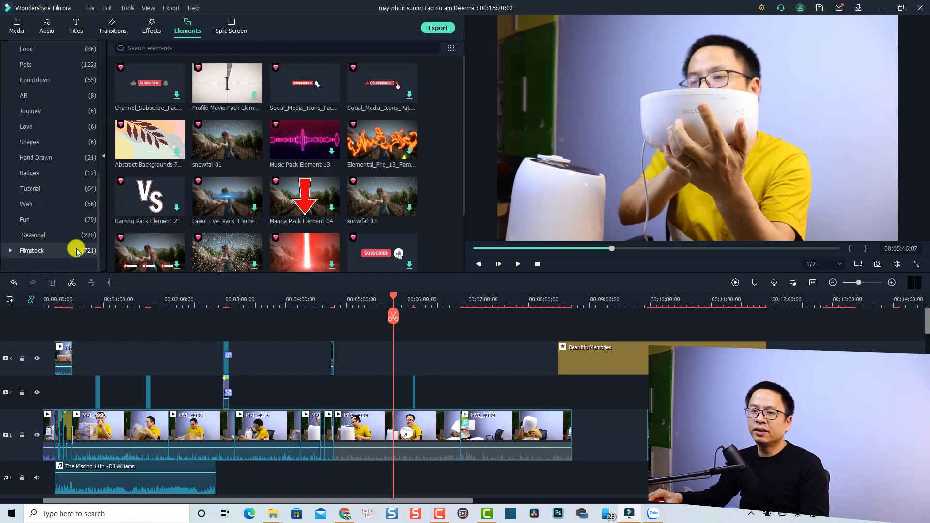
left_click(9, 253)
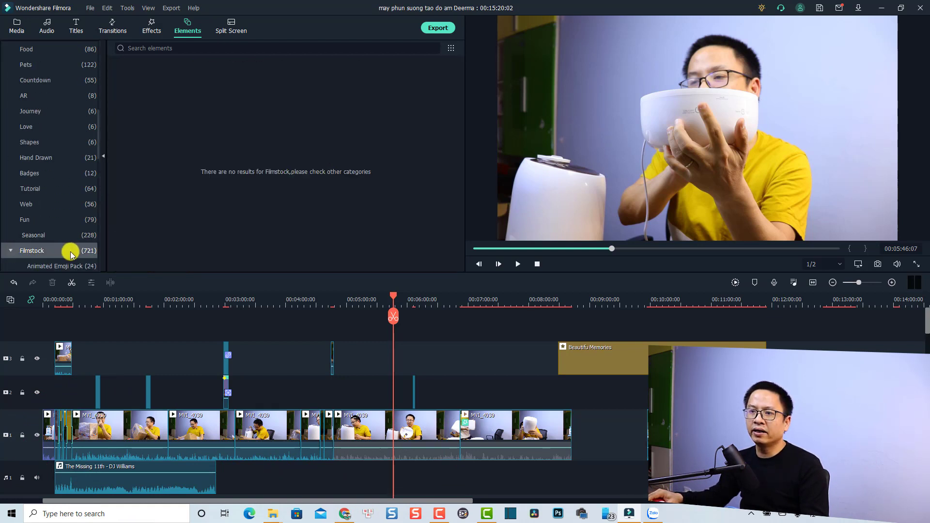
left_click(35, 181)
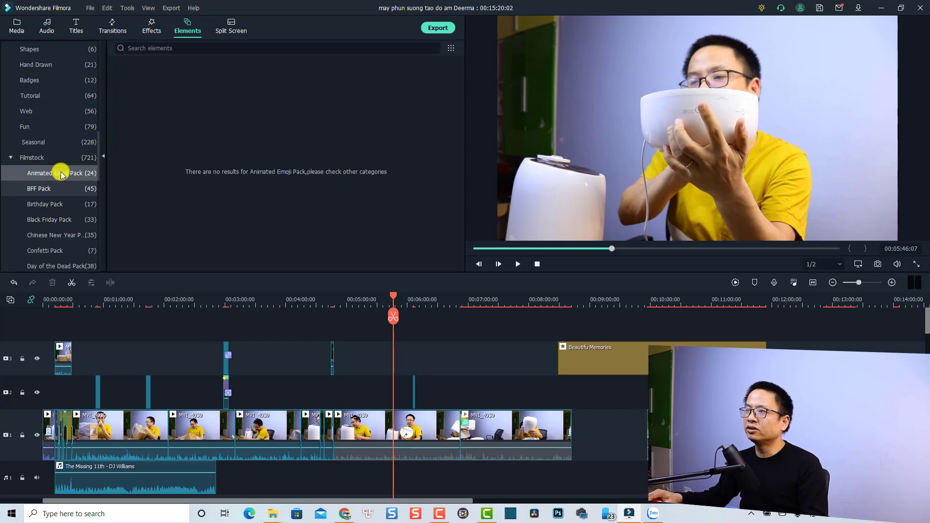
left_click(451, 48)
left_click(458, 121)
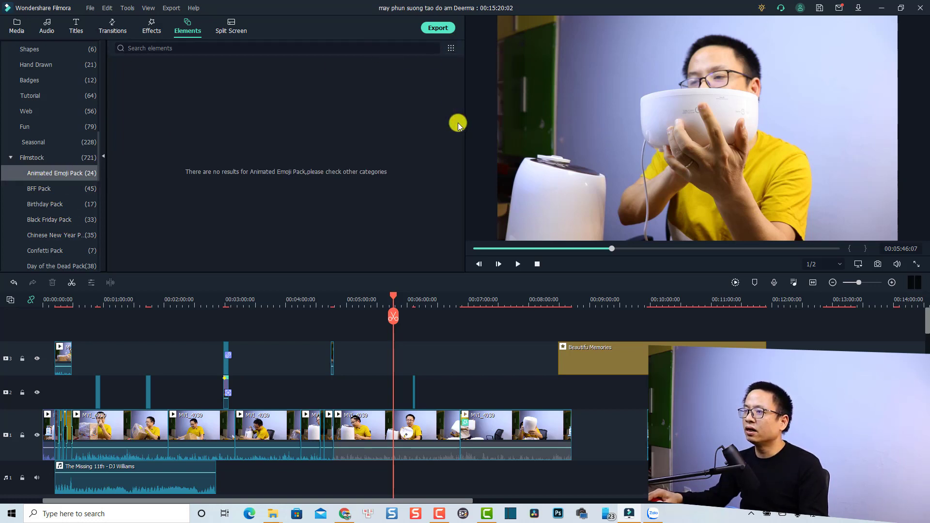
Show the elements of the BFF Pack and the Birthday Pack, and look through the other Filmstock element packs.
left_click(39, 189)
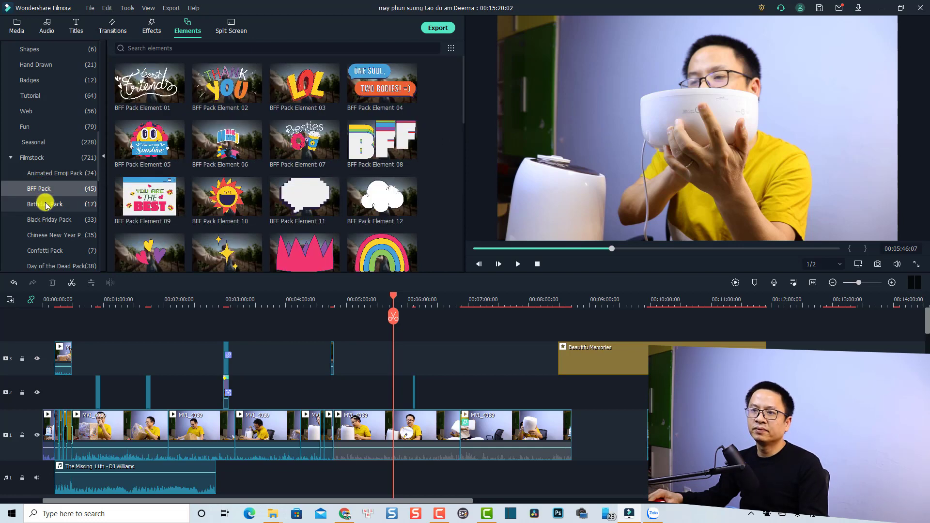
left_click(46, 204)
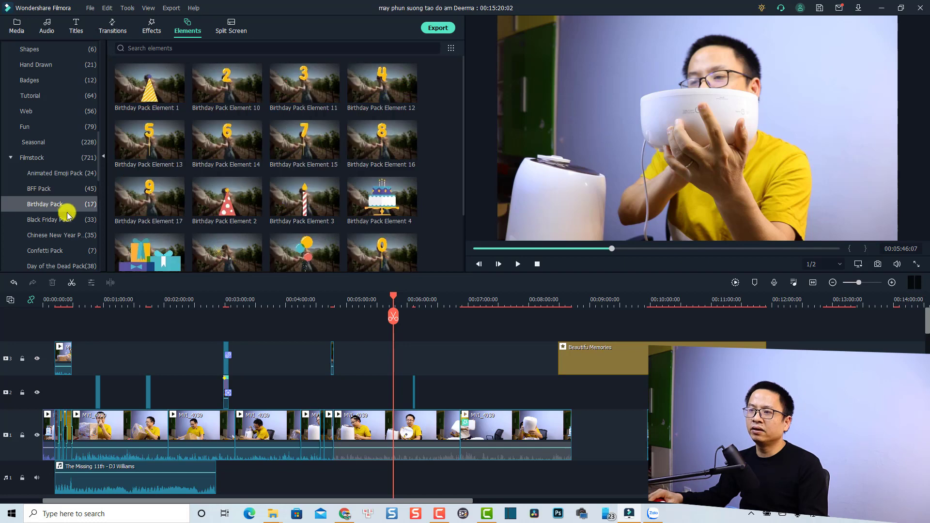
scroll(63, 208, "down", 3)
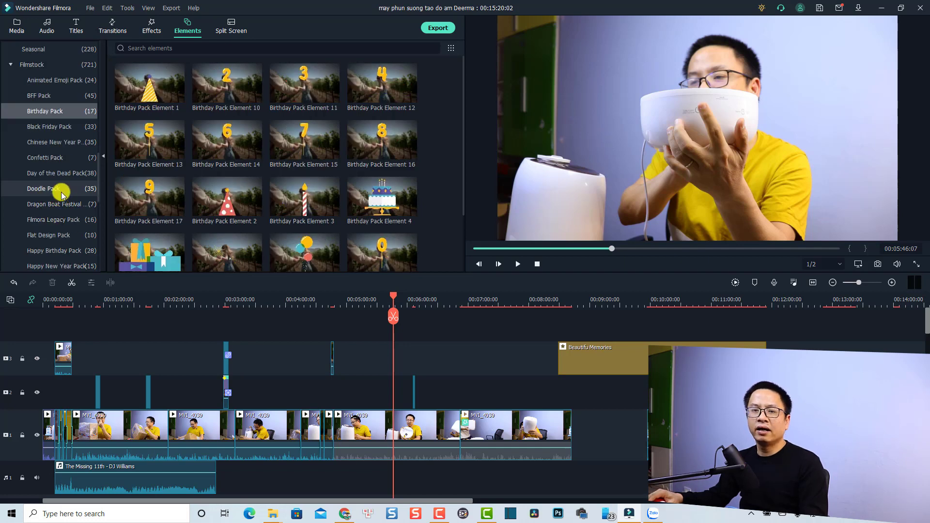
scroll(62, 194, "up", 4)
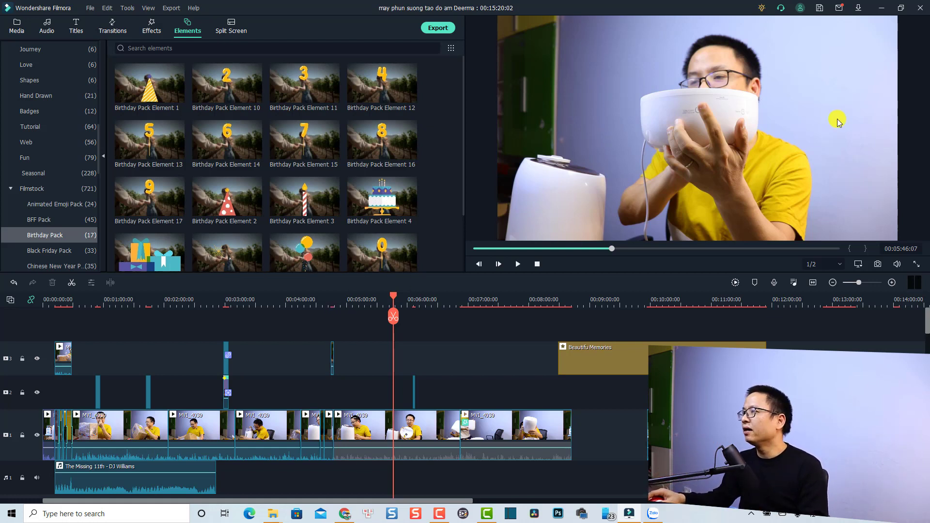
Open My Effects from the account details, examine the Filmstock subscription downloads, and minimize that window and close the account details.
left_click(801, 8)
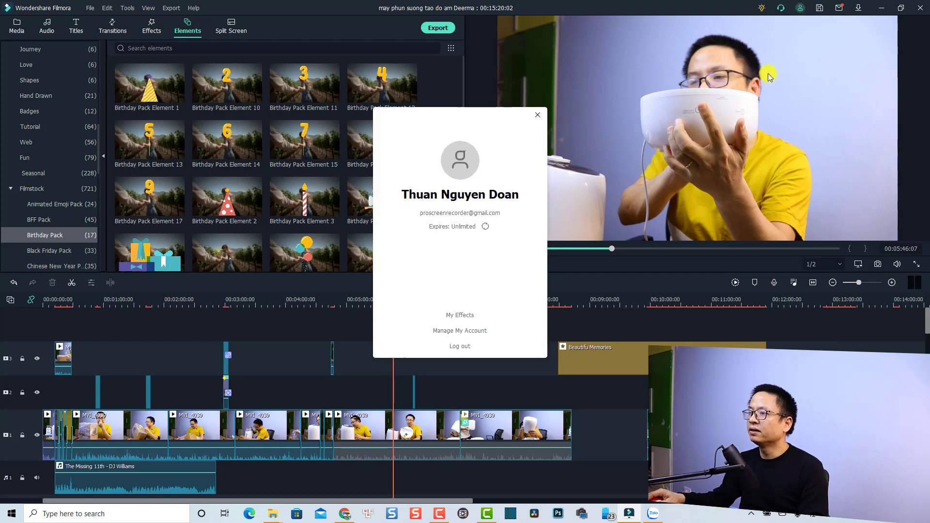
left_click(456, 316)
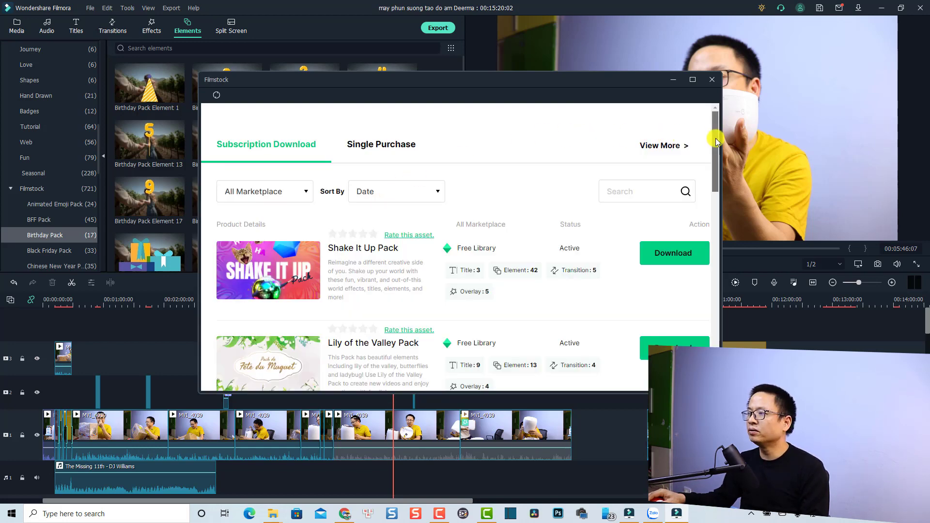
left_click_drag(717, 138, 699, 127)
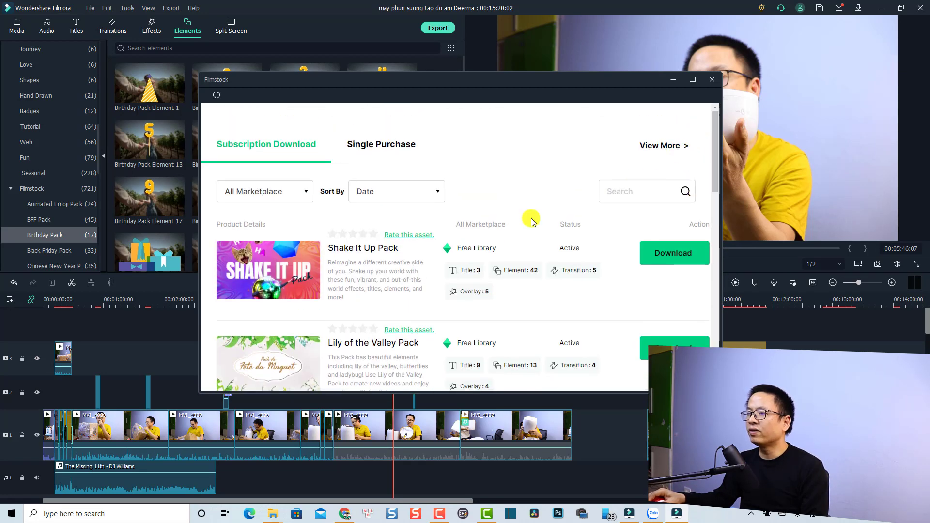
left_click(663, 151)
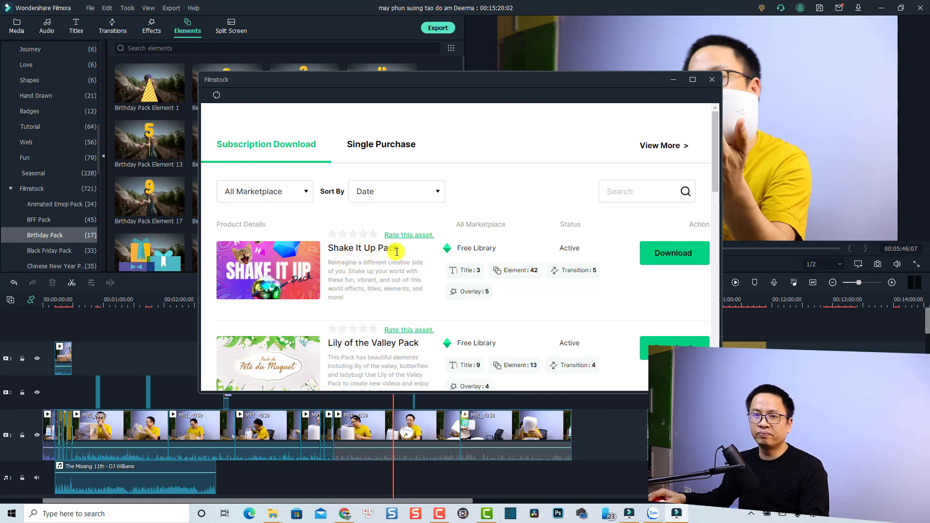
left_click(672, 81)
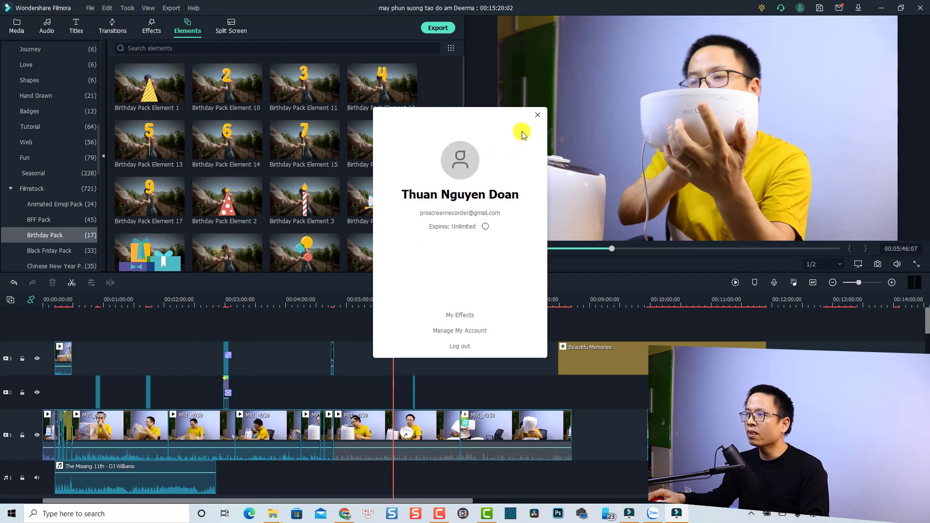
left_click(538, 115)
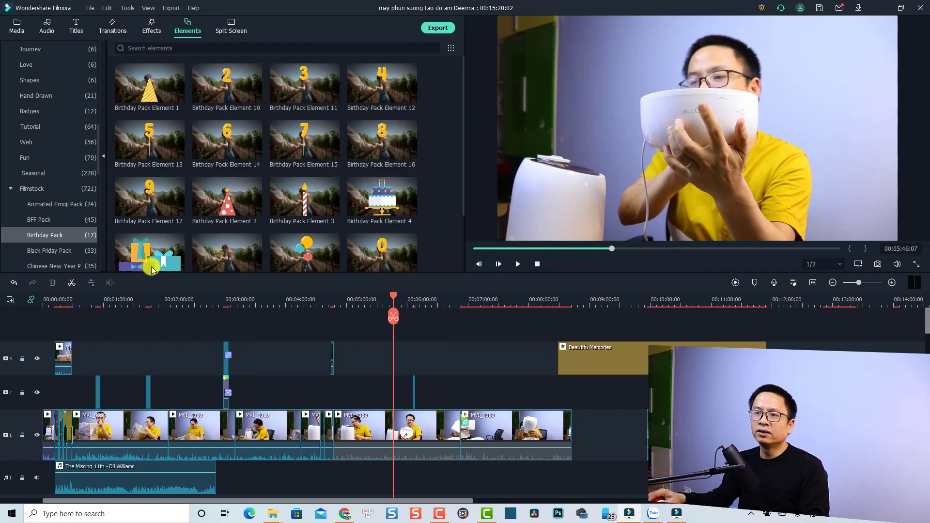
Show the titles of the Shake It Up Pack in the Filmstock category of the Titles library.
left_click(76, 31)
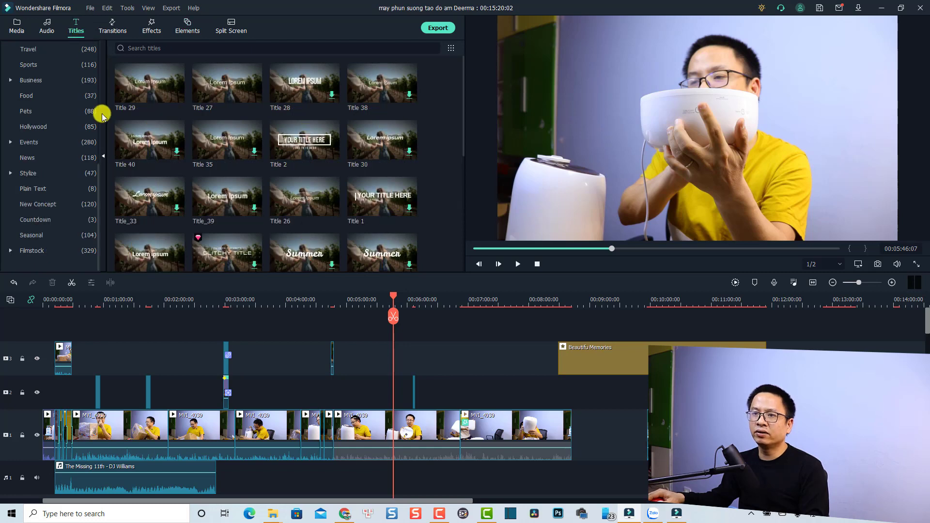
left_click(38, 249)
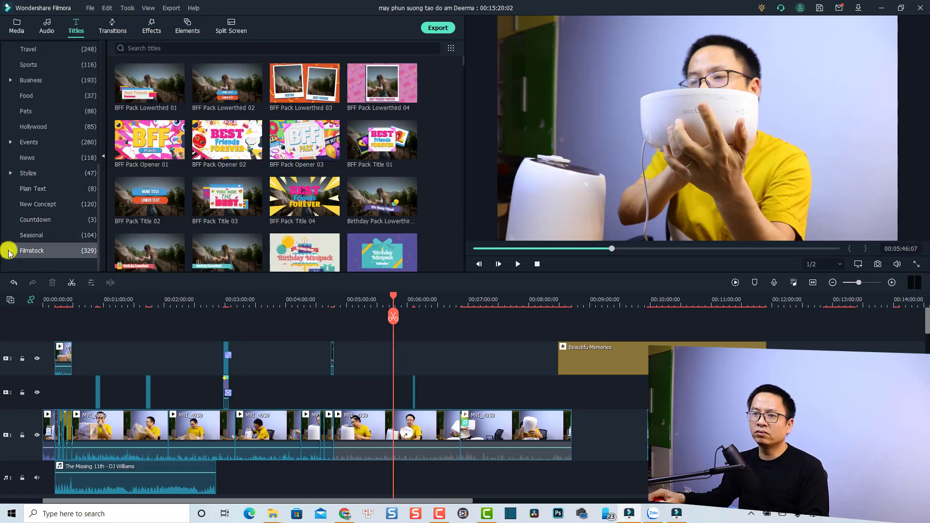
scroll(69, 221, "down", 2)
scroll(69, 222, "down", 2)
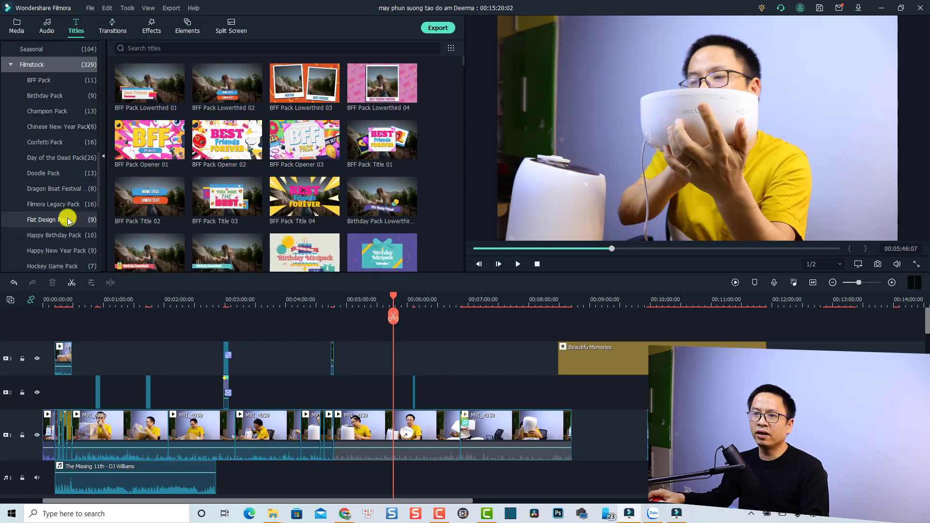
scroll(69, 222, "down", 5)
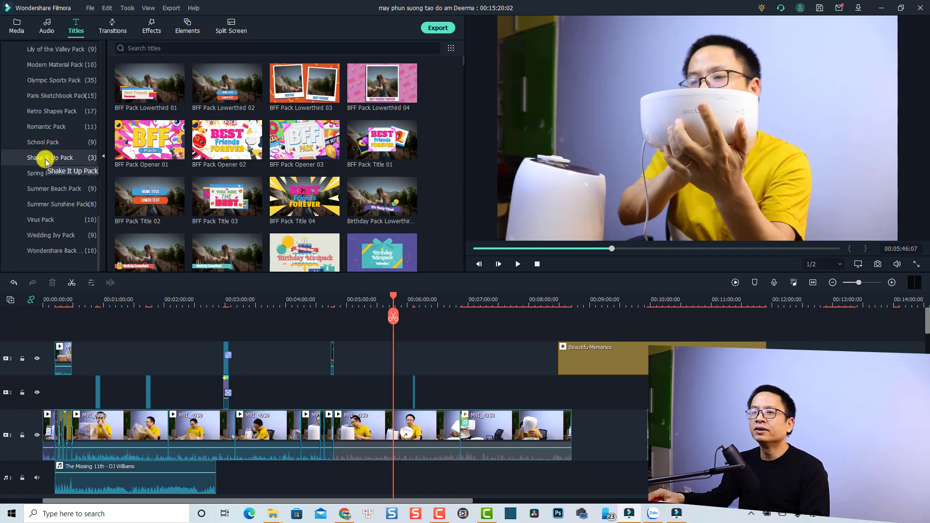
left_click(45, 160)
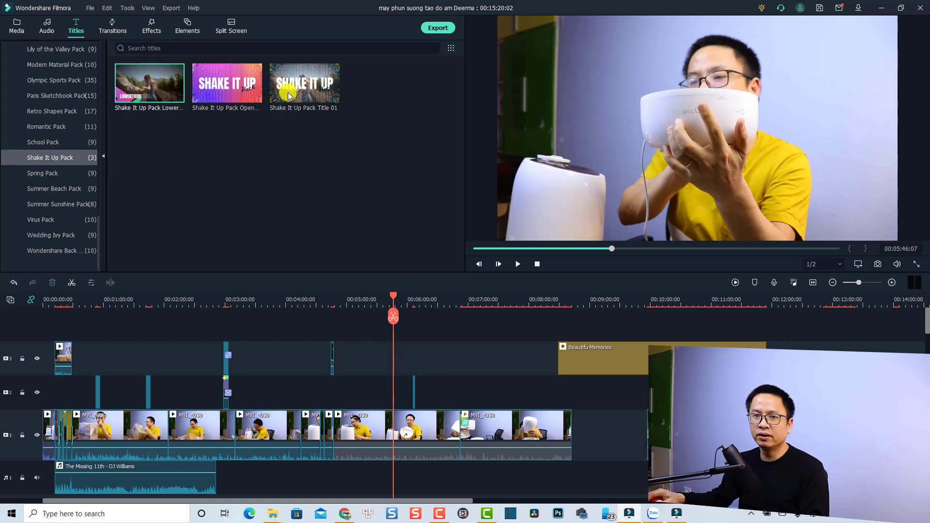
Bring up the Filmstock downloads window, check what the Shake It Up Pack contains, and return to Filmora.
left_click(348, 515)
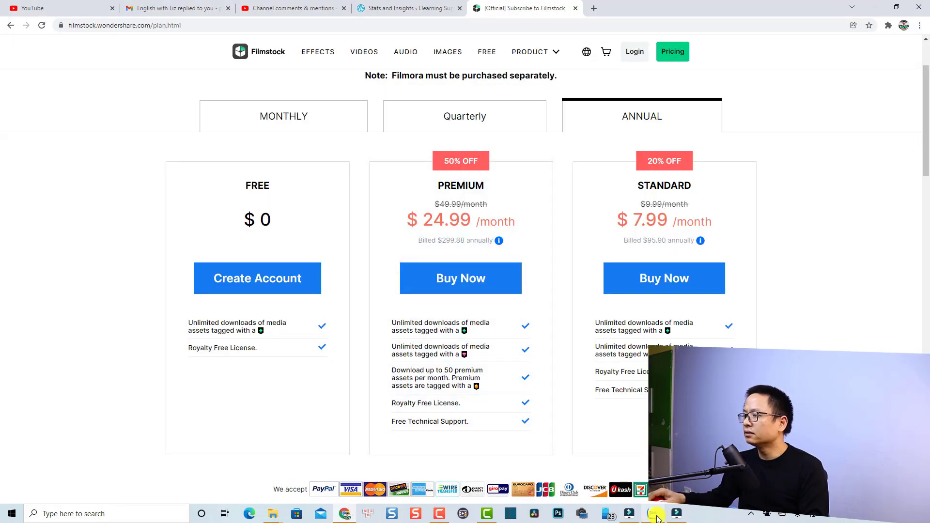
left_click(678, 515)
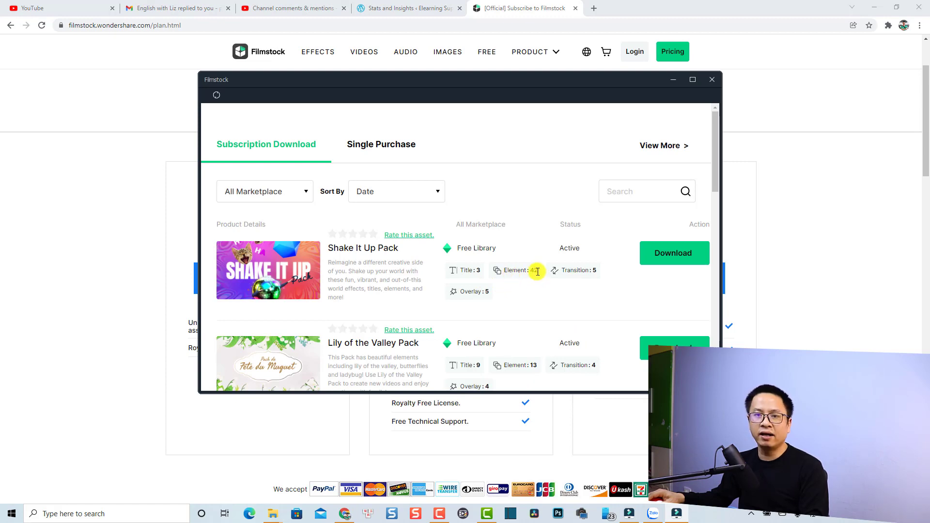
left_click(629, 514)
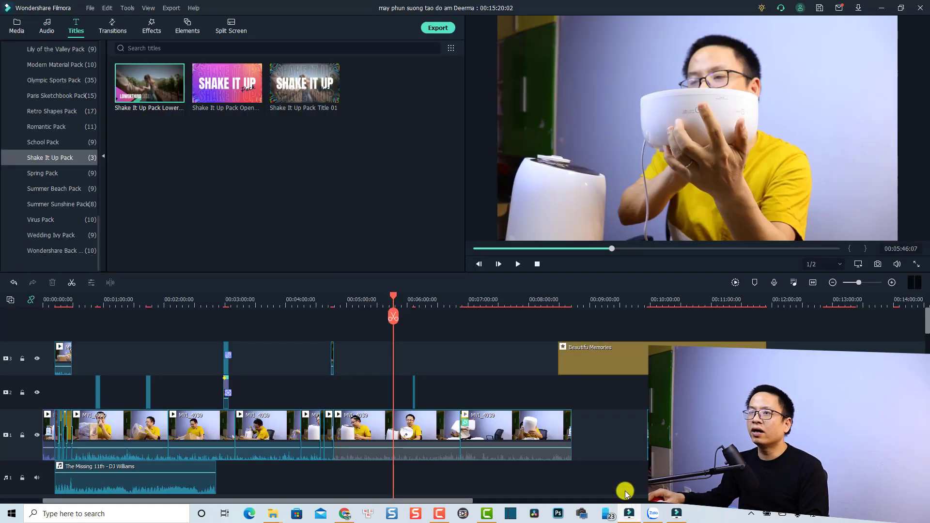
Show the Shake It Up Pack in the Filmstock category of the Elements library and look through all its elements.
left_click(187, 27)
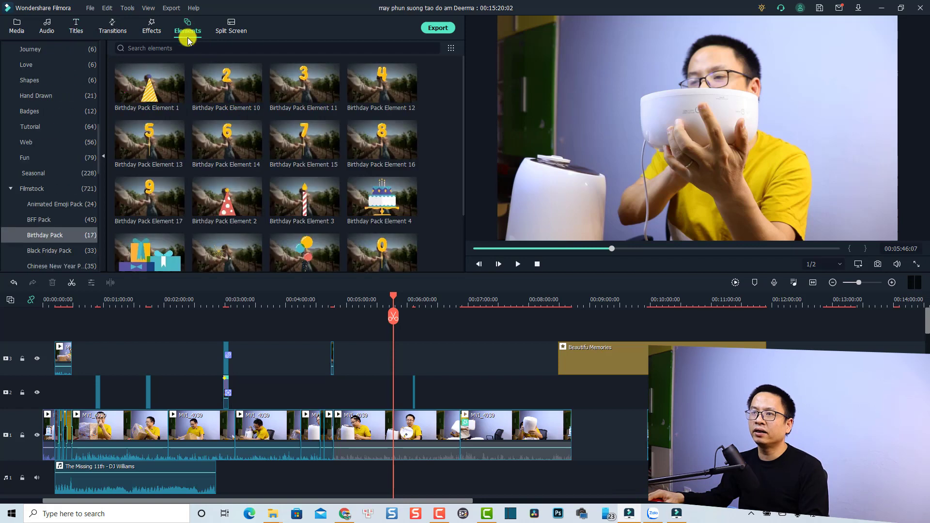
scroll(58, 251, "down", 1)
scroll(58, 250, "down", 3)
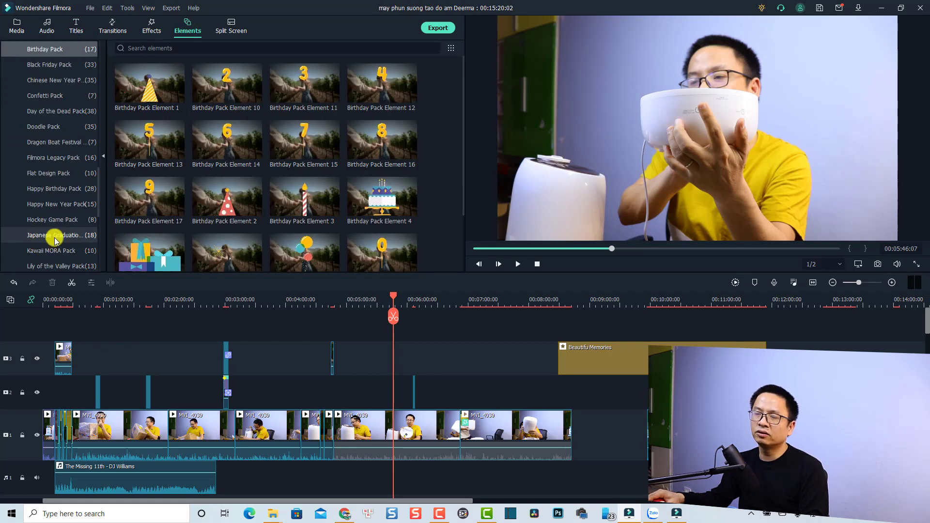
scroll(54, 240, "up", 1)
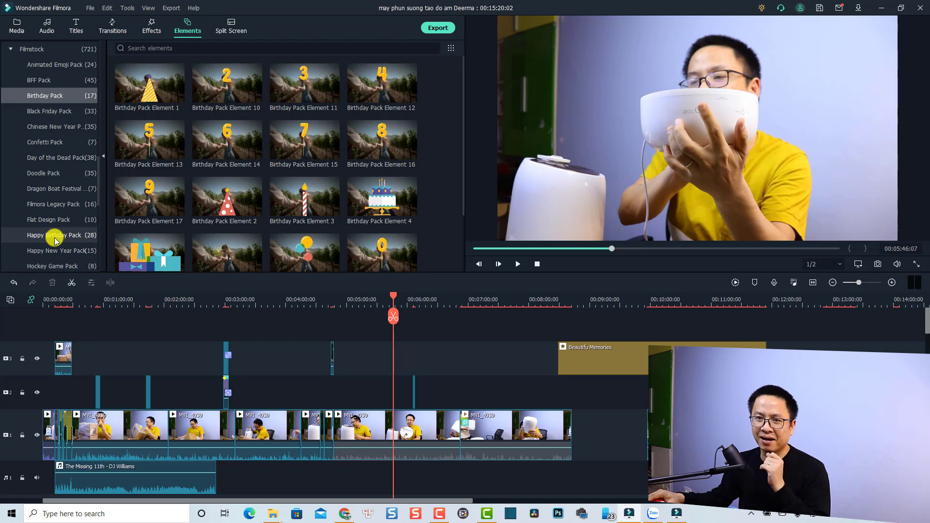
scroll(55, 239, "down", 1)
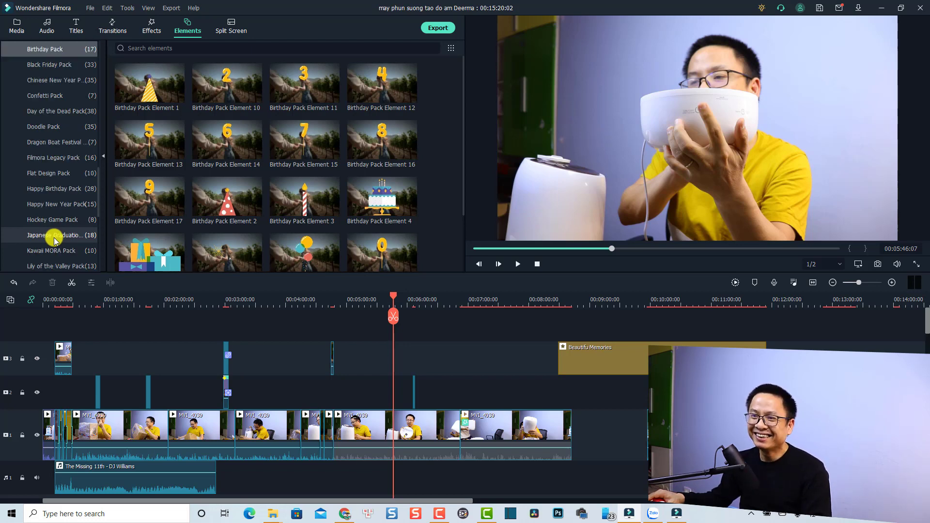
scroll(55, 240, "down", 1)
scroll(55, 239, "down", 2)
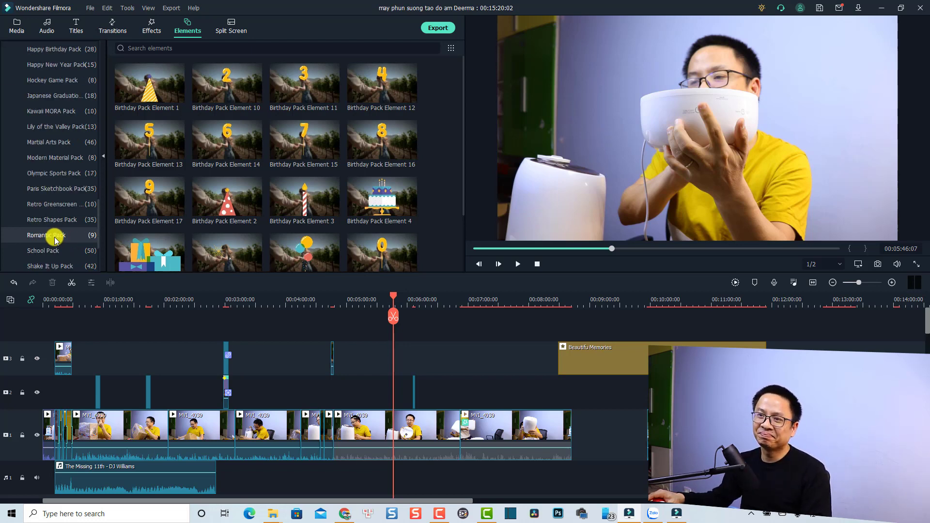
left_click(46, 266)
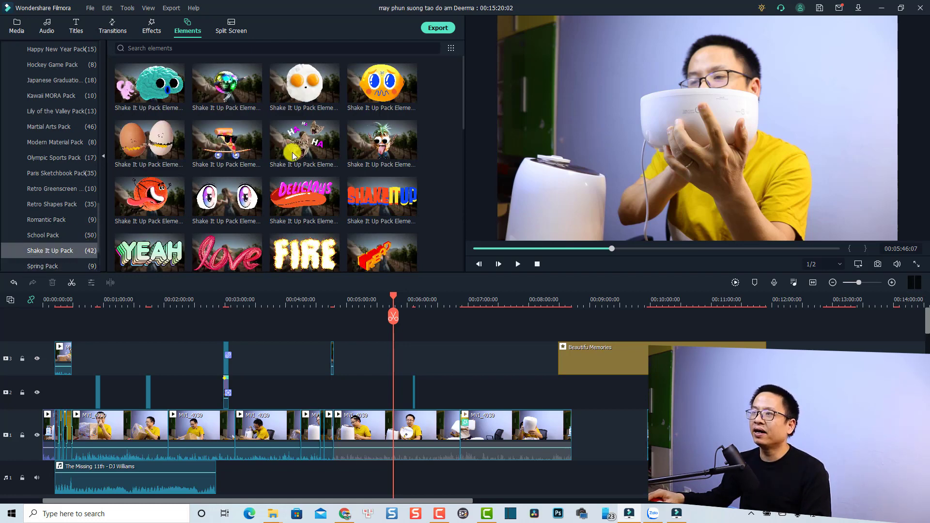
left_click_drag(464, 93, 456, 250)
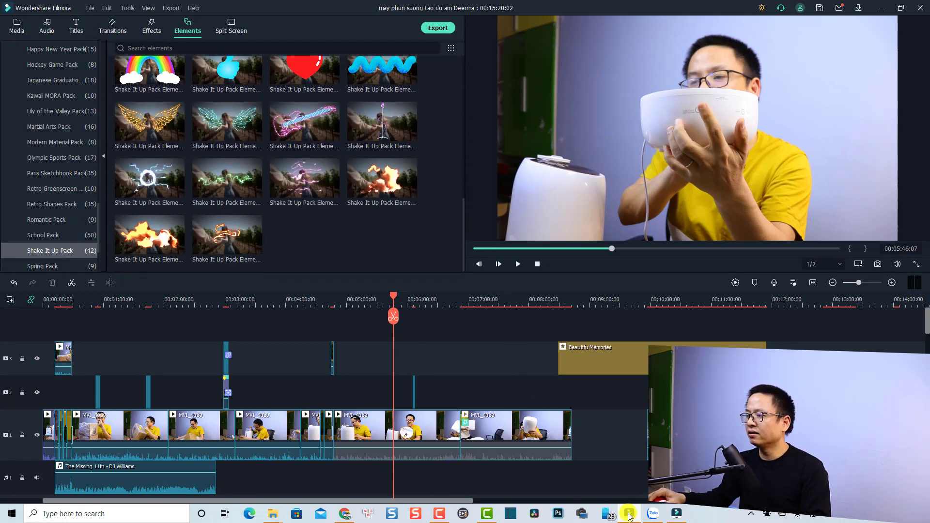
Check the Shake It Up Pack in the Filmstock downloads window, return to Filmora, and show that pack's Filmstock transitions in the Transitions library.
left_click(679, 516)
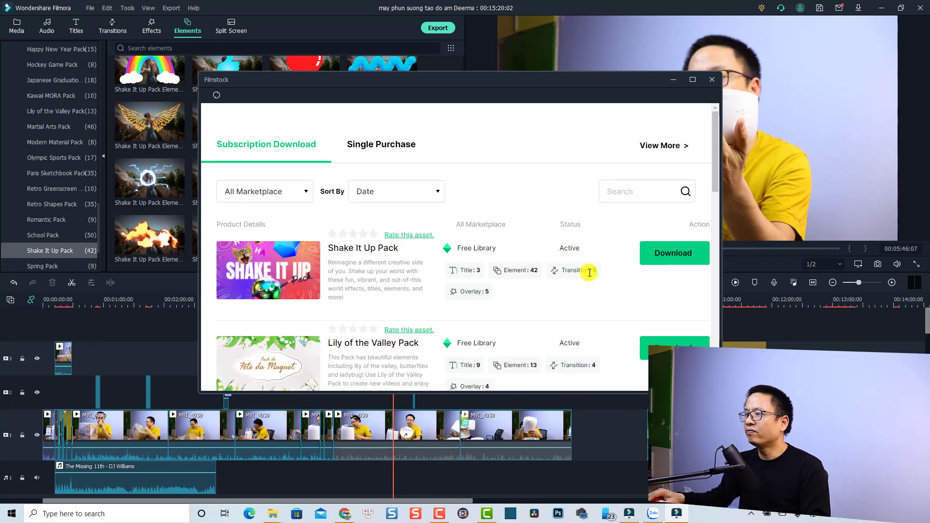
left_click(112, 27)
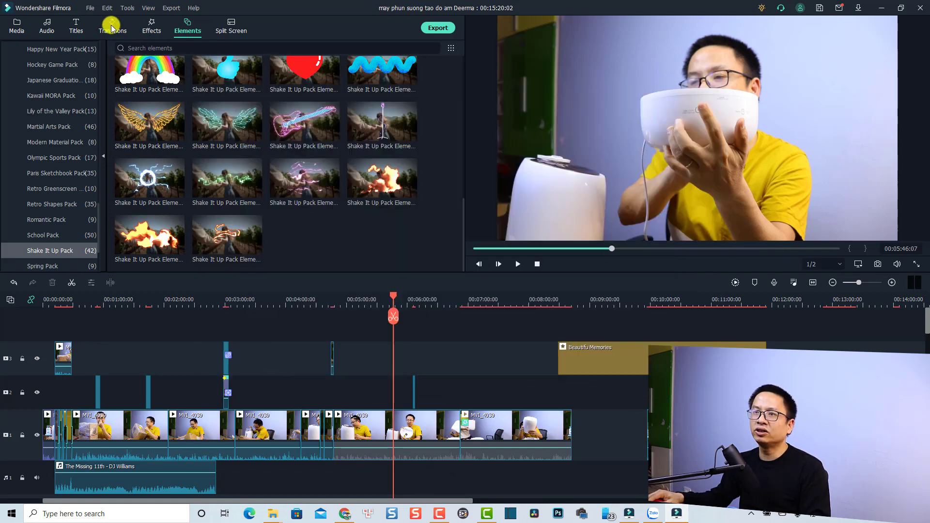
scroll(60, 189, "down", 4)
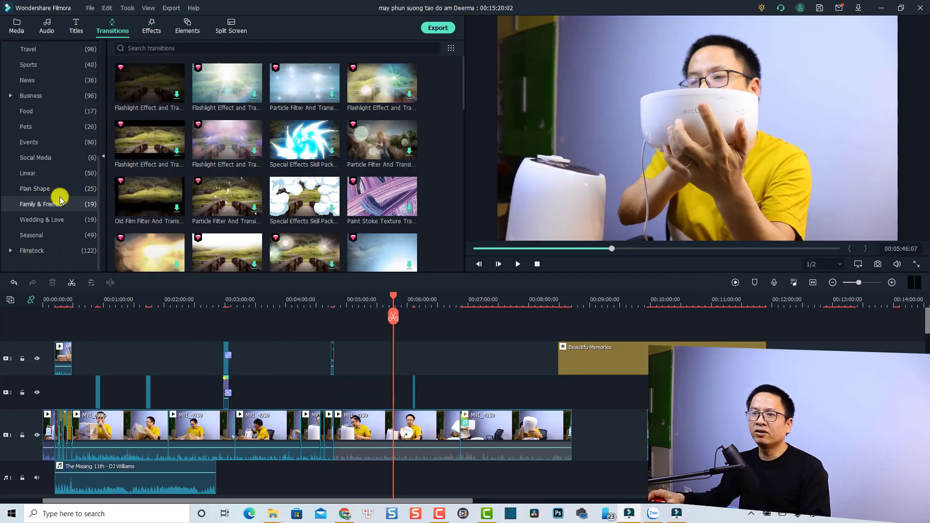
scroll(53, 223, "down", 3)
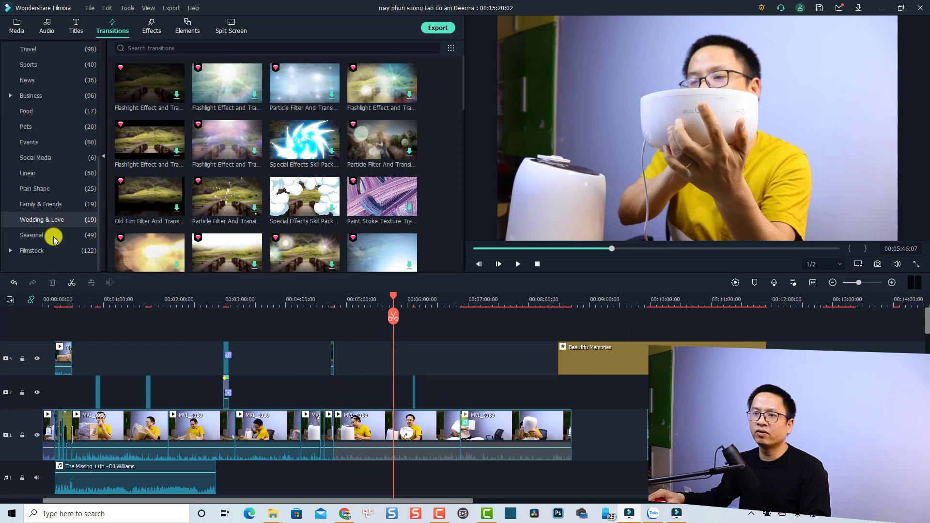
left_click(22, 252)
scroll(49, 228, "down", 3)
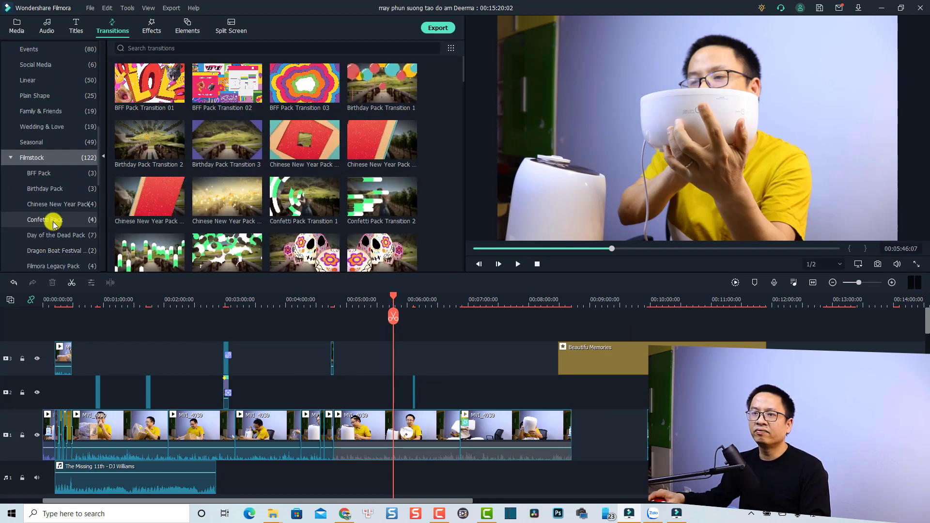
scroll(52, 224, "down", 4)
left_click(97, 248)
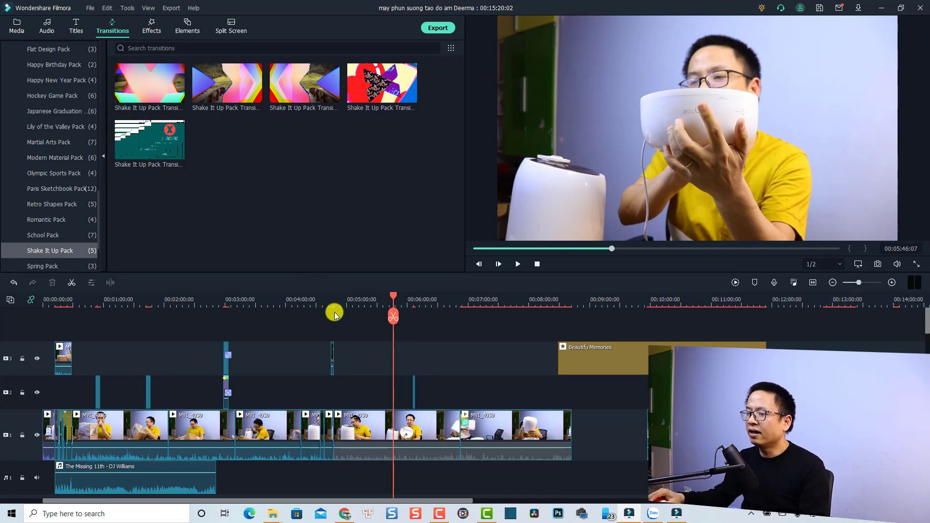
Bring up the Filmstock downloads window, look through the subscription downloads, and open the Filmstock website to view more effects.
left_click(677, 514)
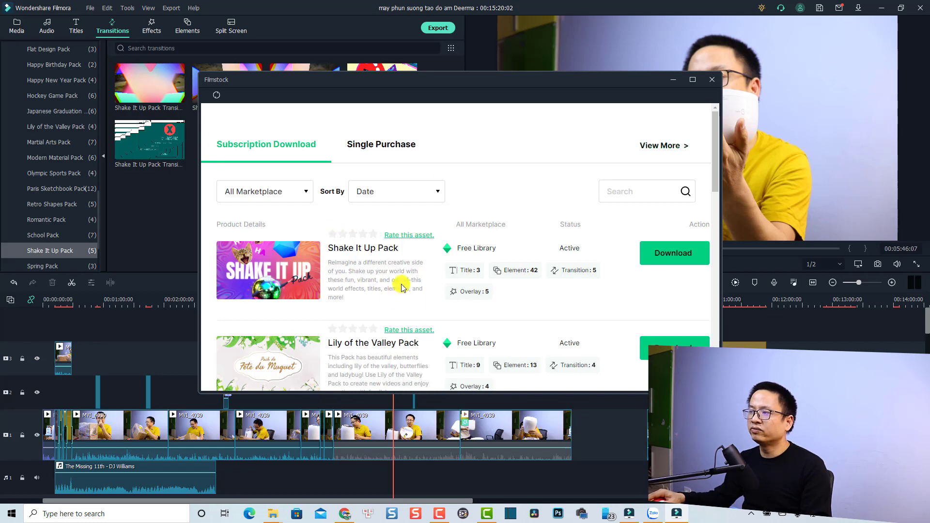
scroll(407, 291, "down", 3)
scroll(644, 211, "up", 3)
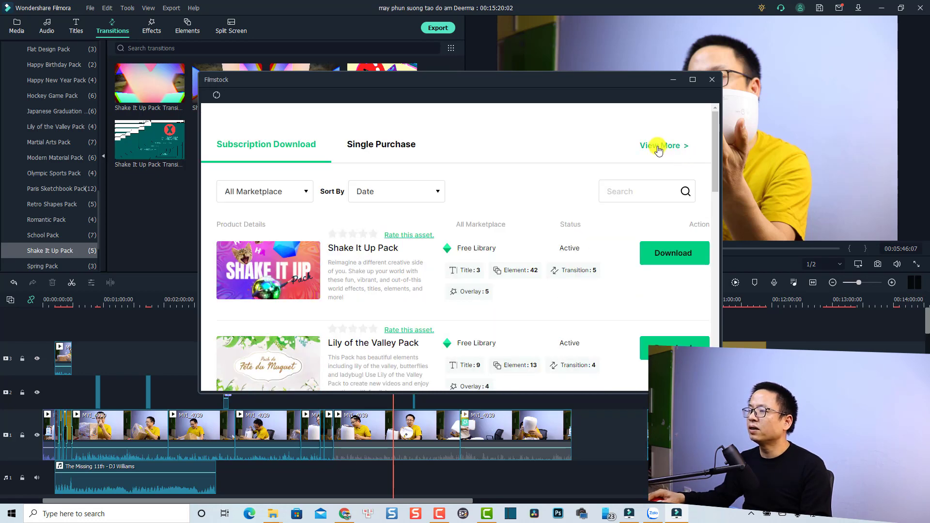
left_click(665, 146)
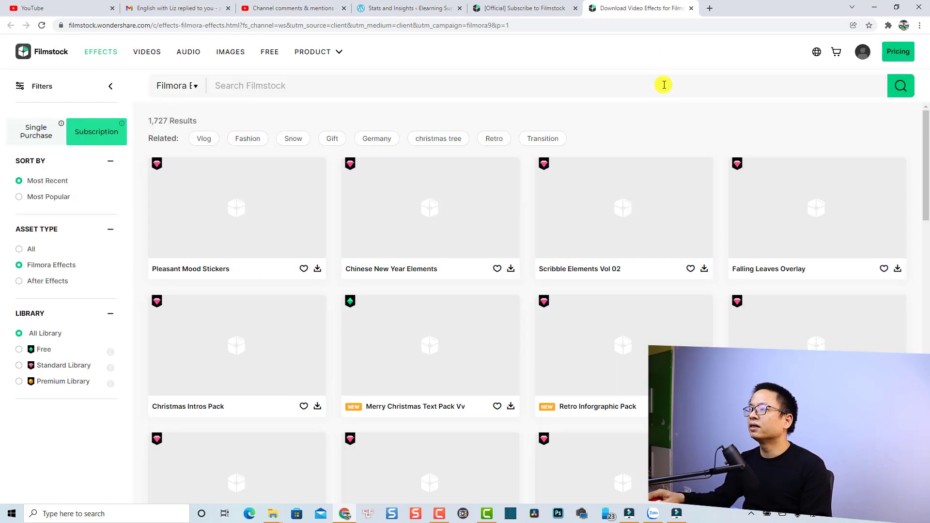
Filter the Filmstock catalogue to the Filmora Effects asset type and the Free library.
left_click(862, 53)
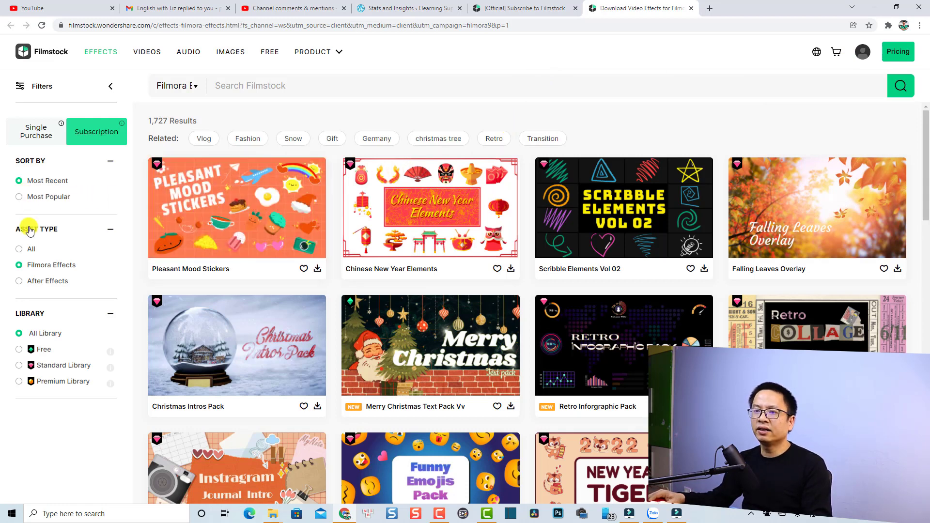
left_click(20, 265)
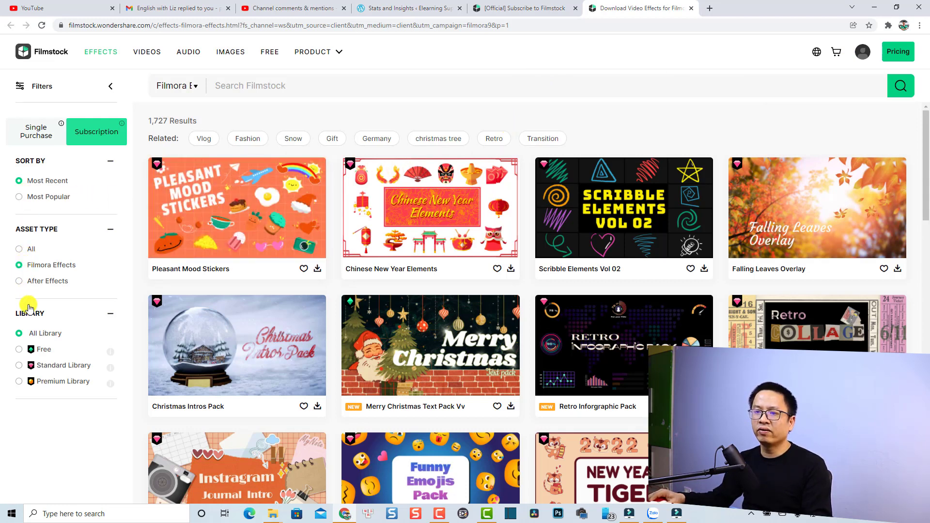
left_click(20, 351)
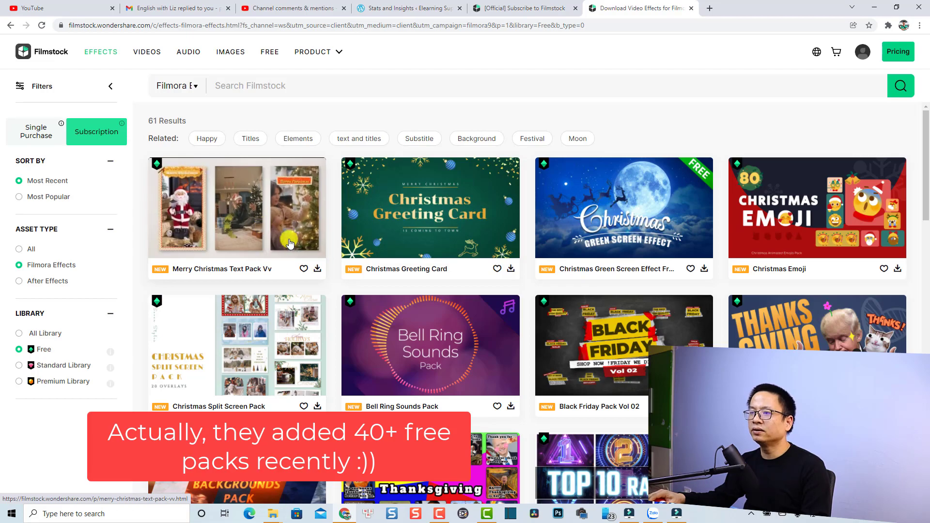
Download the free Merry Christmas Text Pack Vv, allow FEffectsInstaller to open and install it, and return to Filmora.
left_click(317, 269)
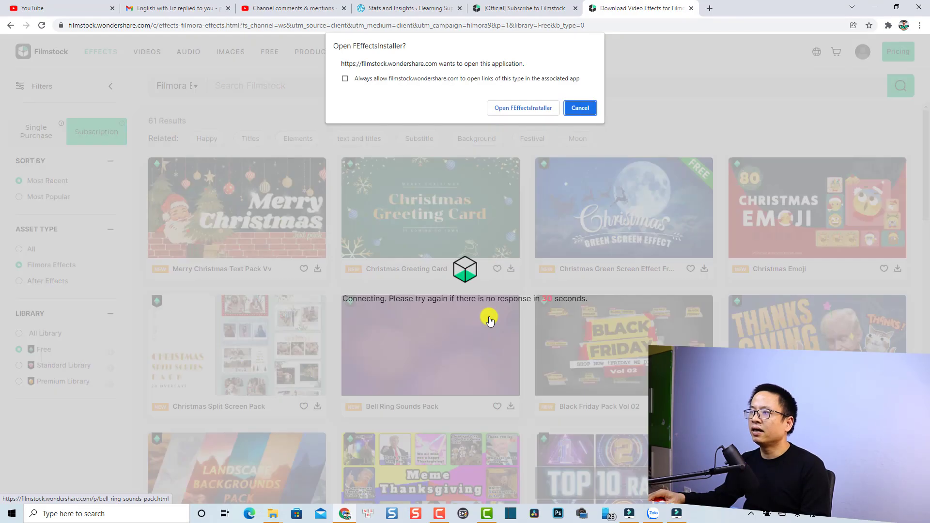
left_click(506, 109)
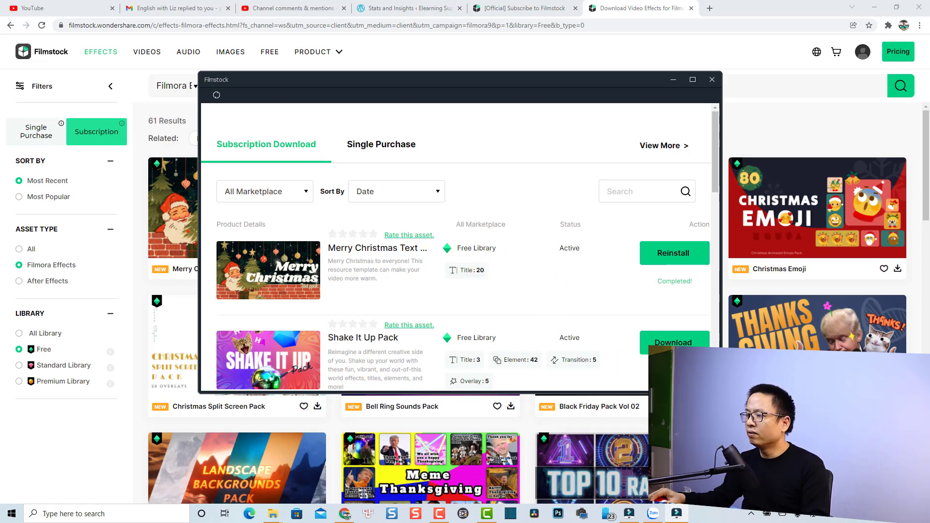
left_click(629, 510)
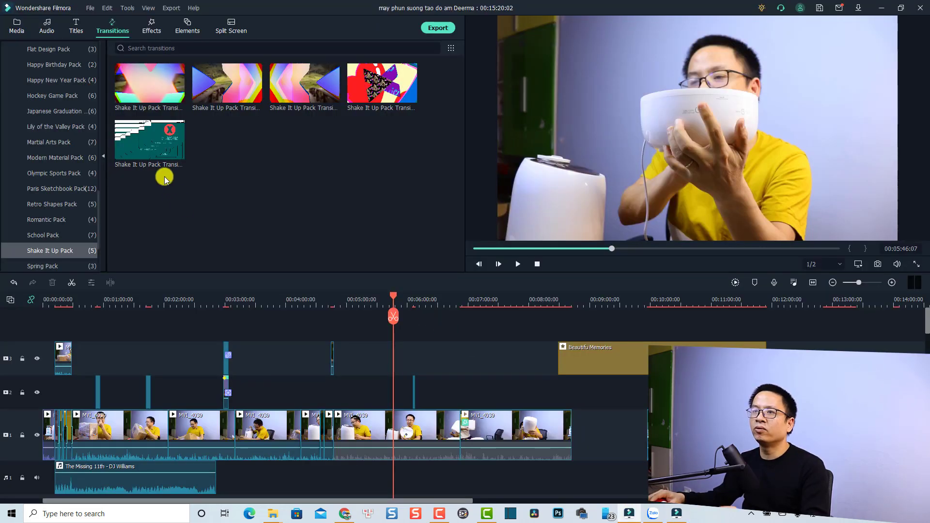
Show the Merry Christmas Text Pack in the Filmstock category of the Titles library and look through its titles.
left_click(77, 27)
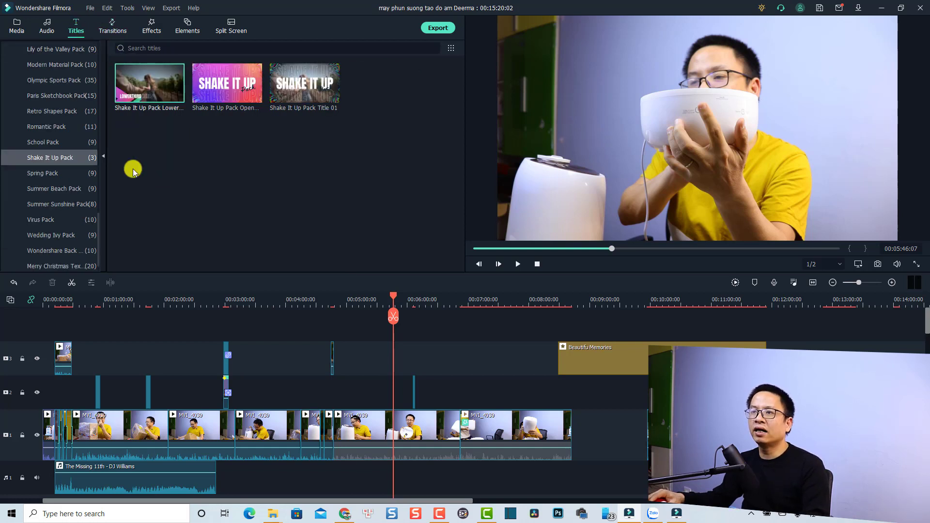
scroll(44, 147, "up", 4)
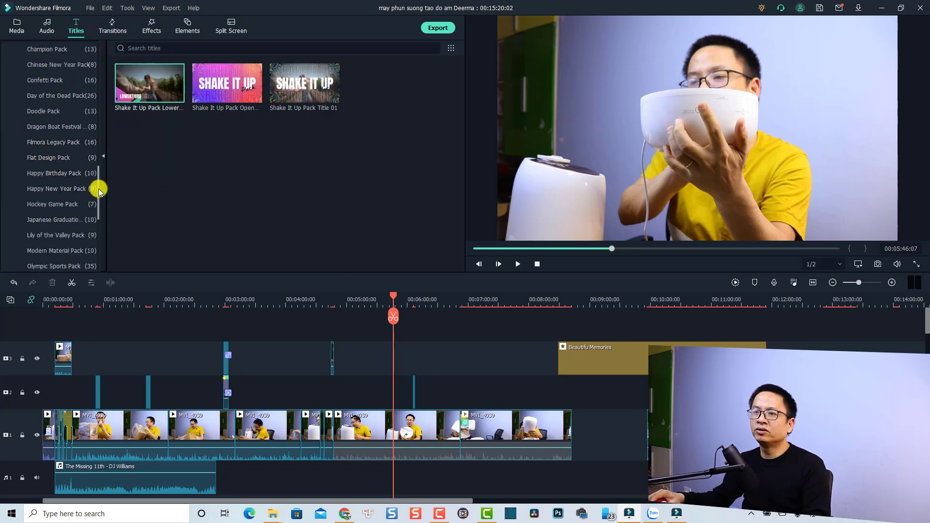
left_click_drag(98, 191, 100, 246)
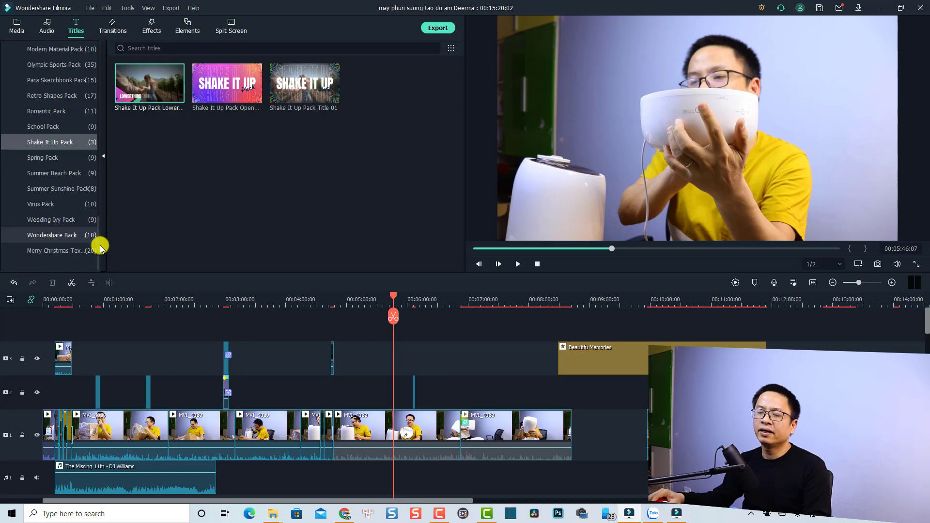
left_click(60, 252)
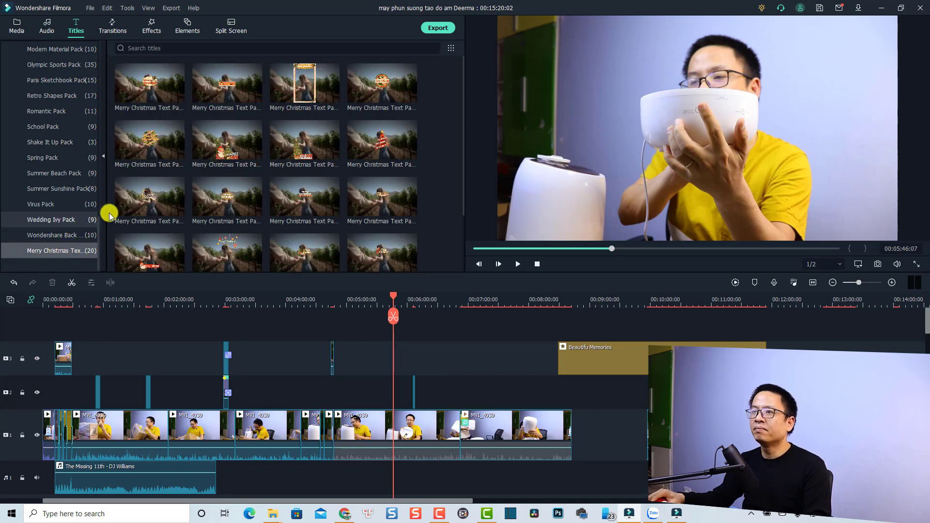
scroll(364, 238, "down", 2)
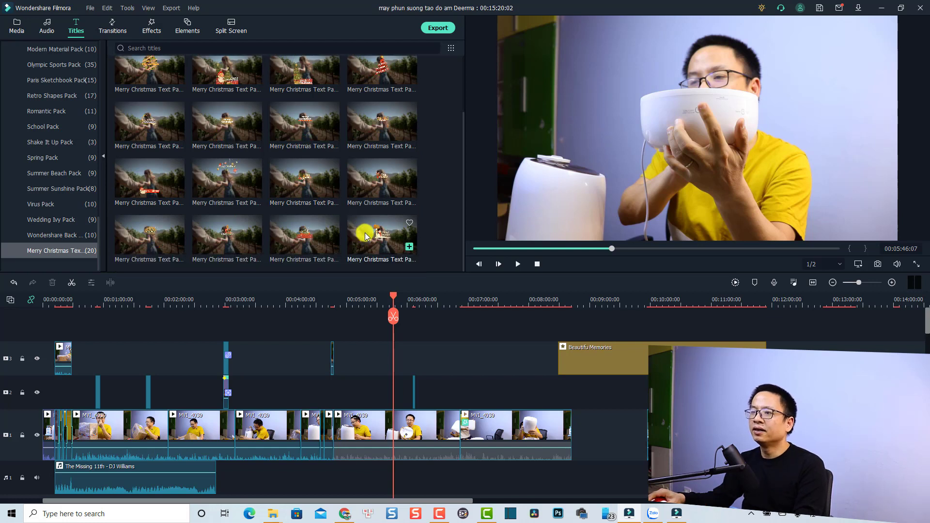
Place the Merry Christmas title with the brick wall on video track 3 at 00:05:46:07 and play it back from 00:05:49:15.
left_click_drag(301, 244, 394, 347)
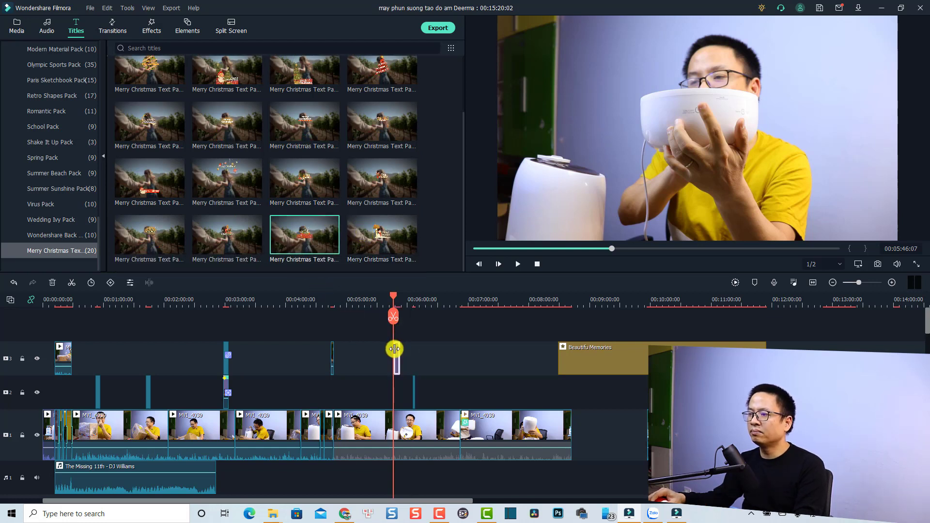
left_click(397, 297)
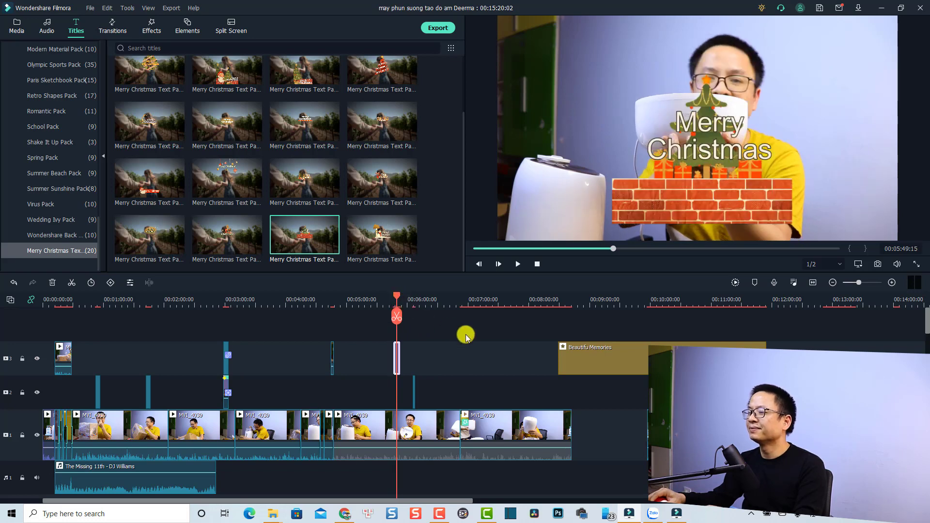
key("space")
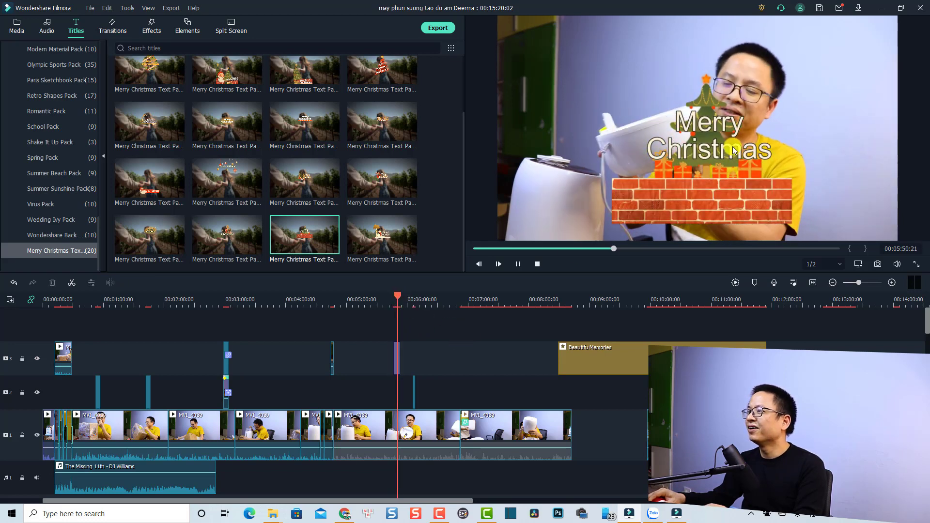